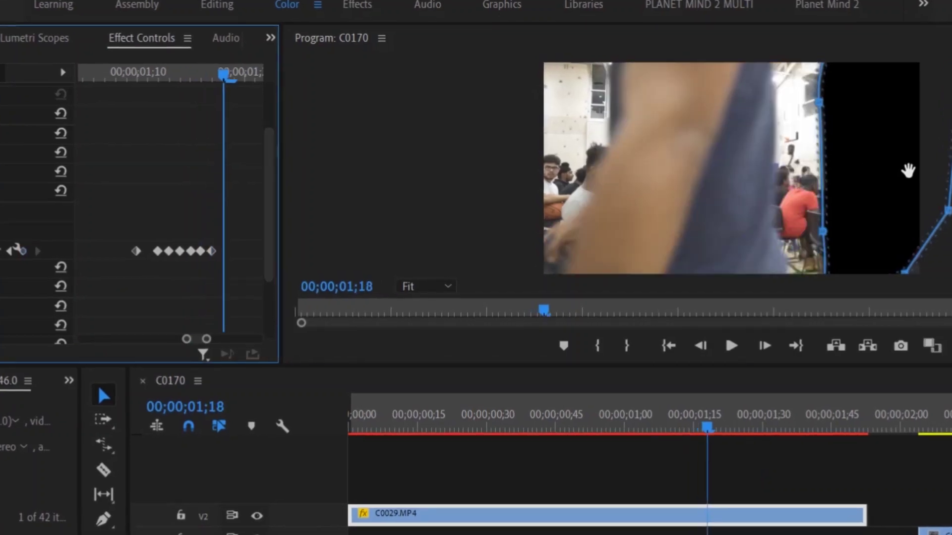
# Step: Shift the opacity mask on C0029.MP4 onto the passing person's trailing edge from 00;00;01;18 onward, a few frames at a time
pyautogui.moveTo(908, 171); pyautogui.dragTo(863, 171)
pyautogui.press('Right')
pyautogui.press('Right')
pyautogui.moveTo(863, 171); pyautogui.dragTo(814, 169)
pyautogui.press('Right')
pyautogui.press('Right')
pyautogui.press('Right')
pyautogui.moveTo(747, 126); pyautogui.dragTo(717, 128)
pyautogui.press('Right')
pyautogui.press('Right')
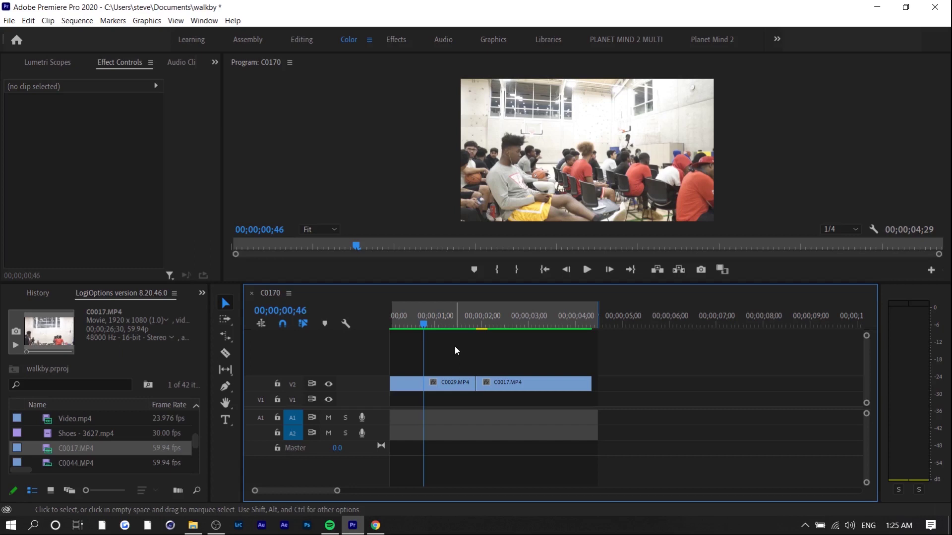
# Step: Scrub, play and step through C0029.MP4 to locate the frame where the passing person's trailing edge enters the picture
pyautogui.click(430, 325)
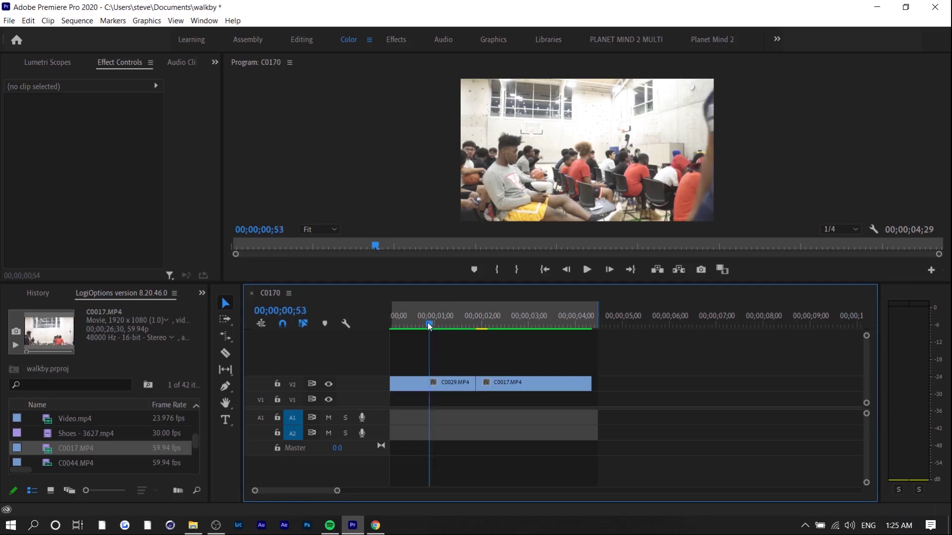
pyautogui.moveTo(430, 324)
pyautogui.mouseDown()
pyautogui.moveTo(451, 323)
pyautogui.moveTo(425, 324)
pyautogui.mouseUp()
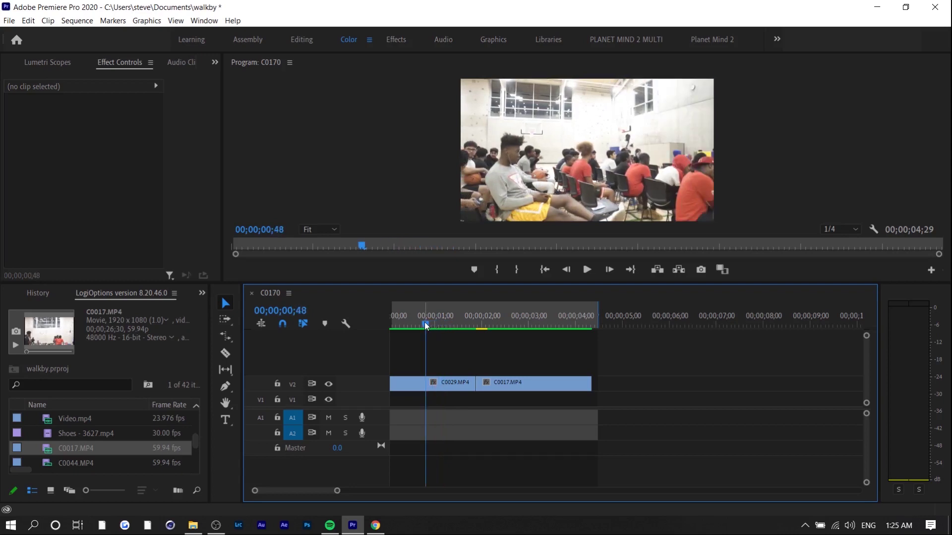
pyautogui.press('space')
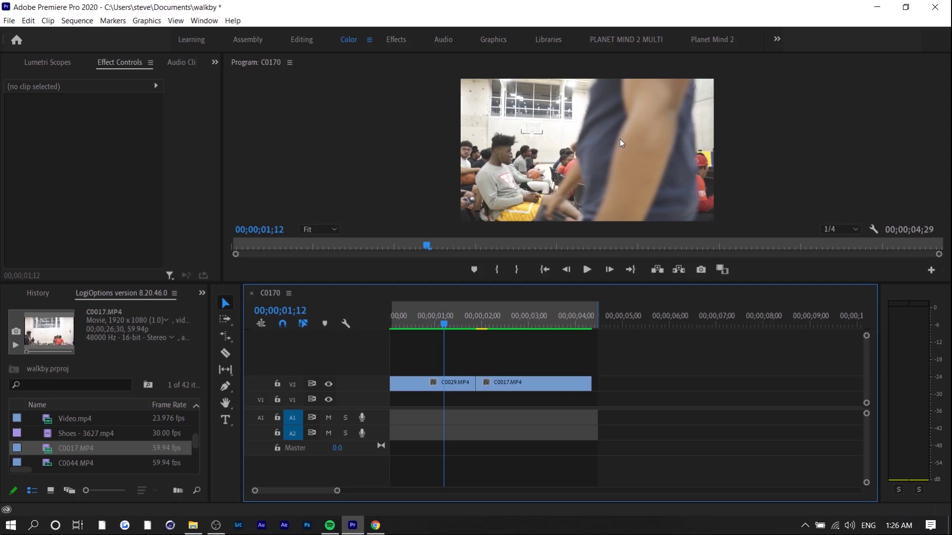
pyautogui.moveTo(417, 326); pyautogui.dragTo(444, 341)
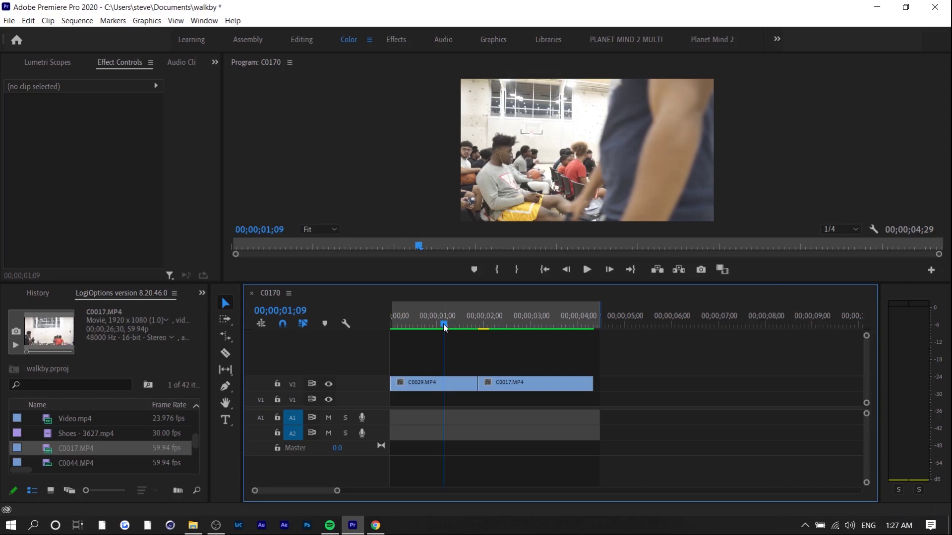
pyautogui.press('Right')
pyautogui.press('Left')
pyautogui.press('Right')
pyautogui.press('Left')
pyautogui.press('Right')
pyautogui.press('Left')
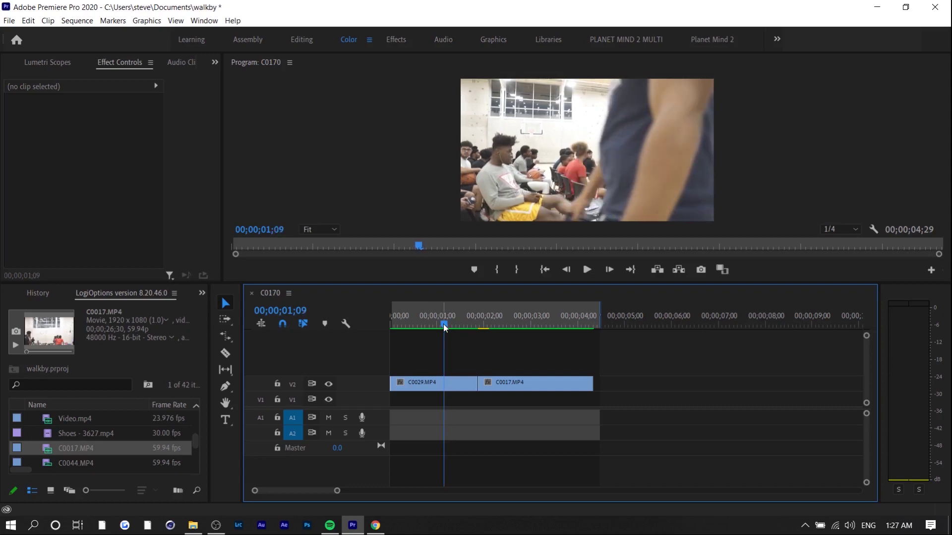
# Step: Move the C0017.MP4 clip to track V1 beneath C0029.MP4 so that it starts at 00;00;01;10
pyautogui.press('Right')
pyautogui.click(464, 383)
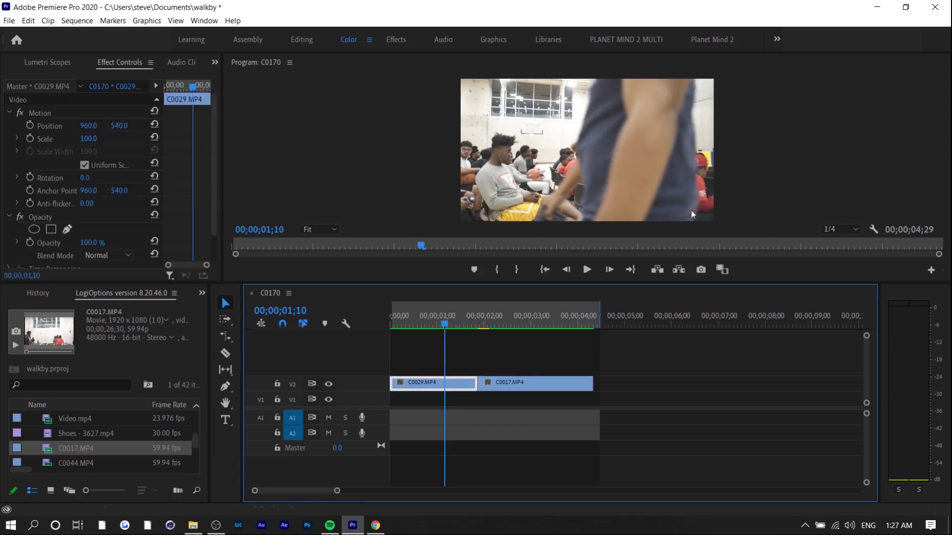
pyautogui.moveTo(530, 383); pyautogui.dragTo(491, 398)
pyautogui.click(487, 352)
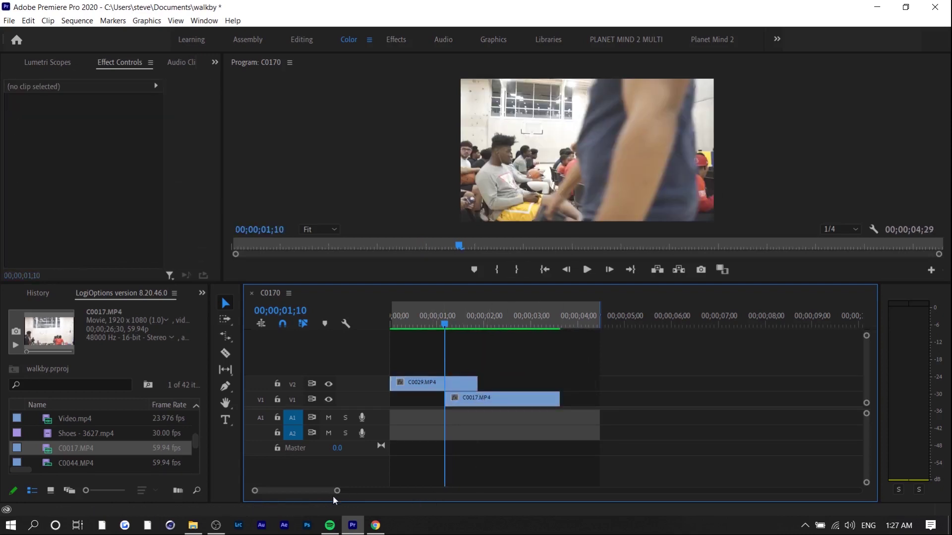
# Step: Draw a closed free-form opacity mask on C0029.MP4 at 00;00;01;10, covering the area behind the person's trailing edge and extending past the frame
pyautogui.moveTo(337, 492); pyautogui.dragTo(295, 491)
pyautogui.click(603, 379)
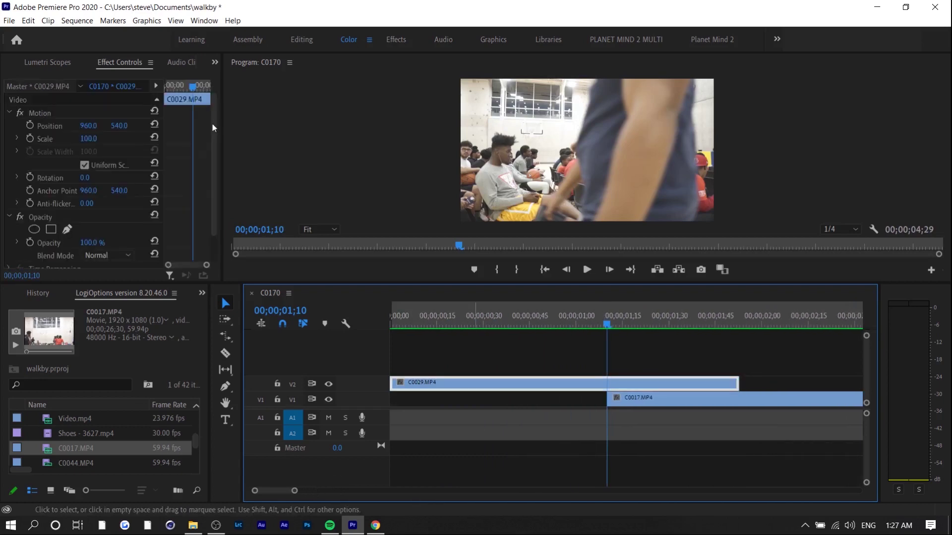
pyautogui.click(204, 20)
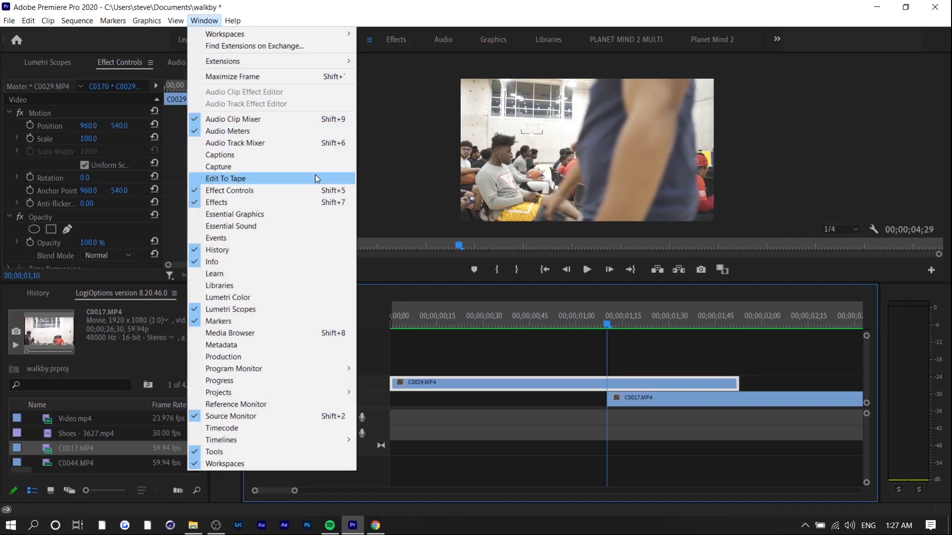
pyautogui.click(401, 142)
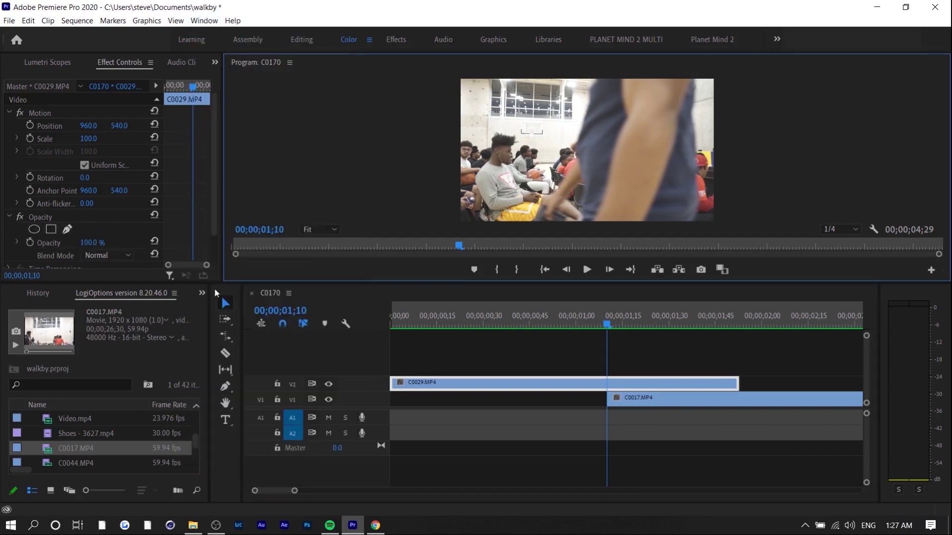
pyautogui.click(70, 228)
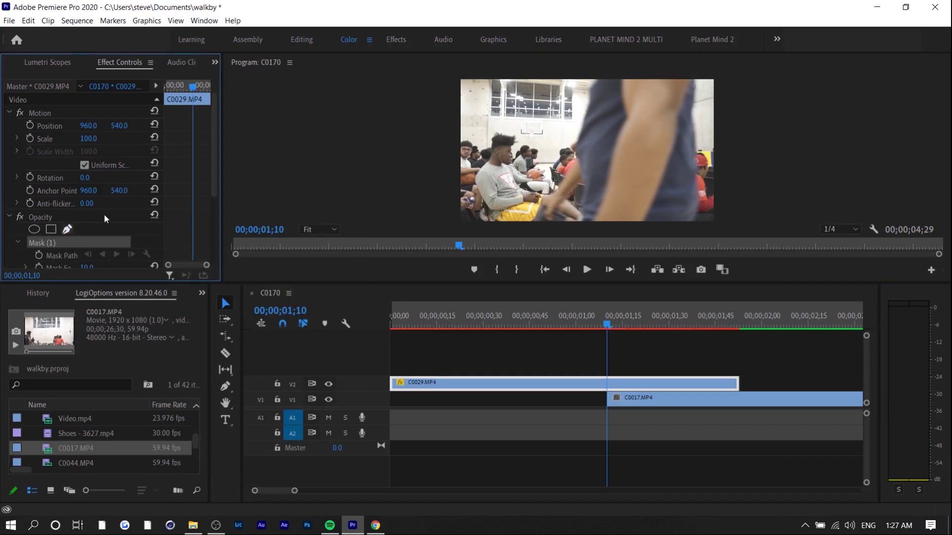
pyautogui.click(696, 81)
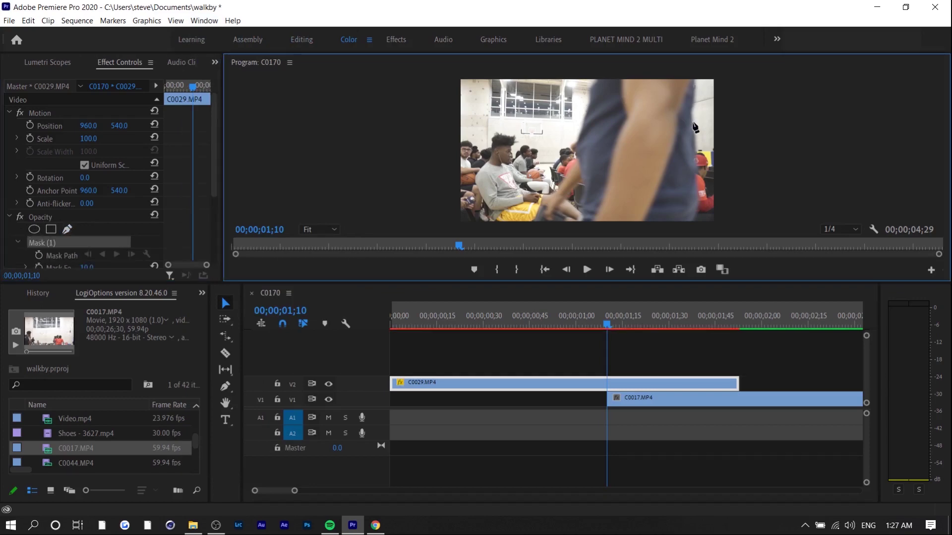
pyautogui.click(694, 130)
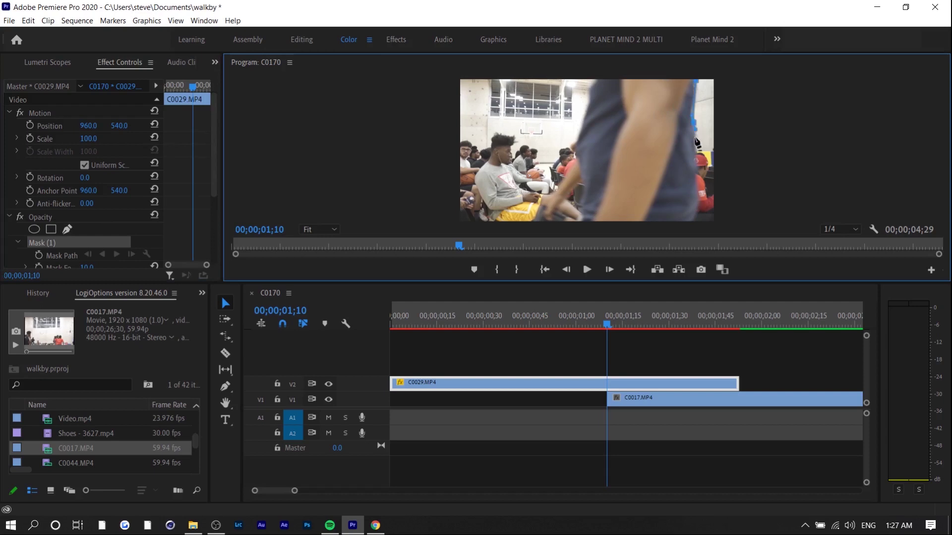
pyautogui.click(697, 189)
pyautogui.click(697, 218)
pyautogui.click(725, 220)
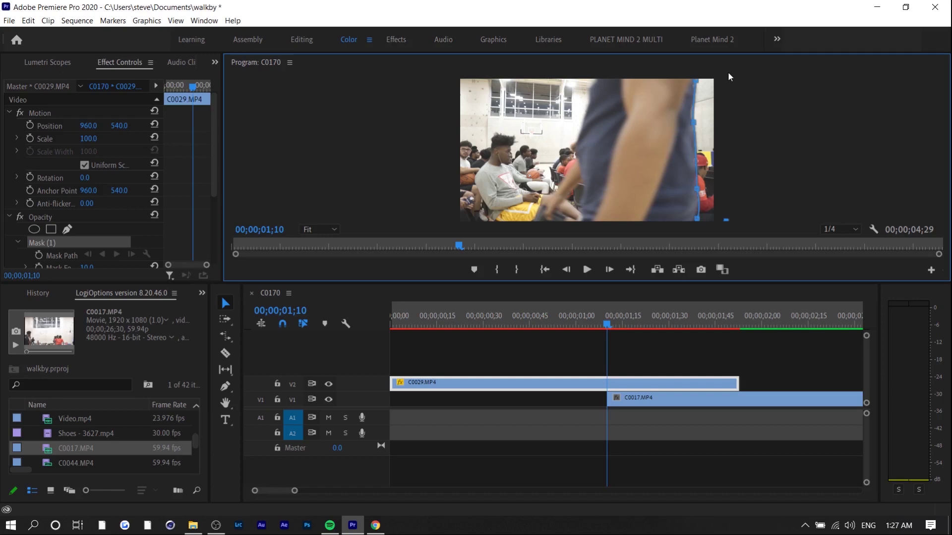
pyautogui.click(726, 80)
pyautogui.click(696, 81)
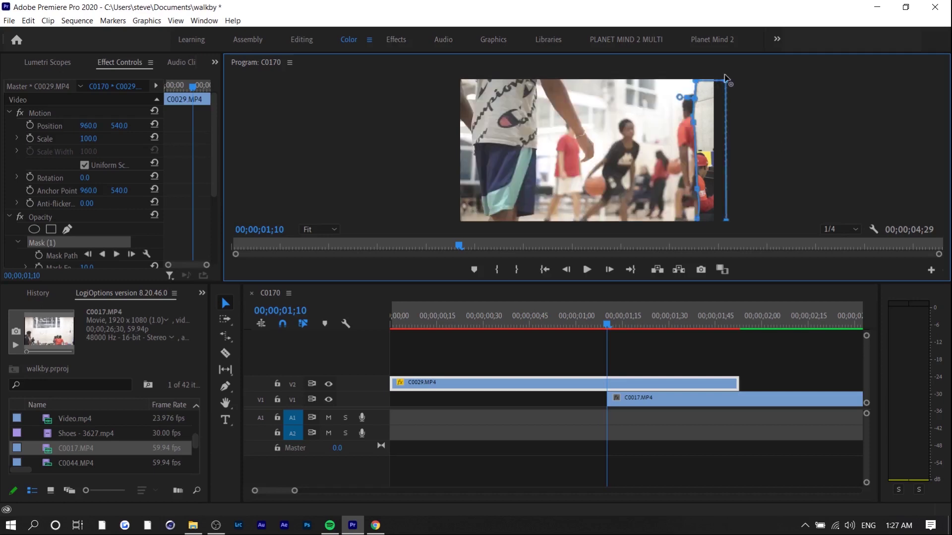
# Step: Invert the opacity mask on C0029.MP4 and set its feather to 40
pyautogui.scroll(-3, 84, 245)
pyautogui.click(85, 245)
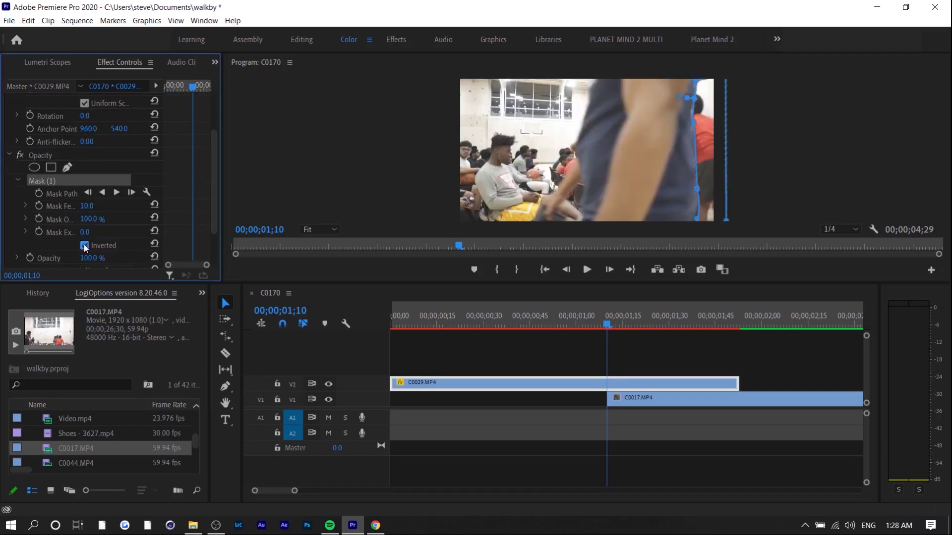
pyautogui.click(688, 362)
pyautogui.click(678, 383)
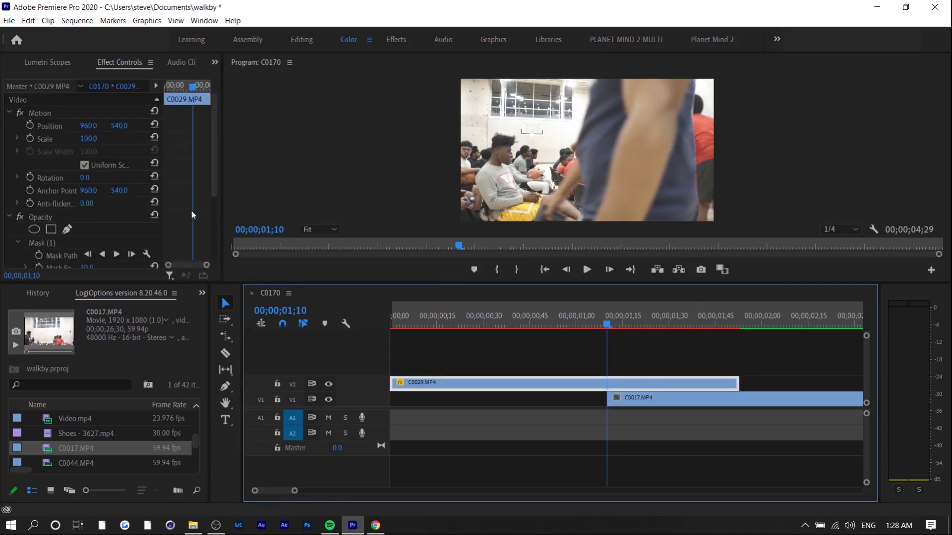
pyautogui.scroll(-3, 191, 213)
pyautogui.moveTo(88, 219); pyautogui.dragTo(110, 218)
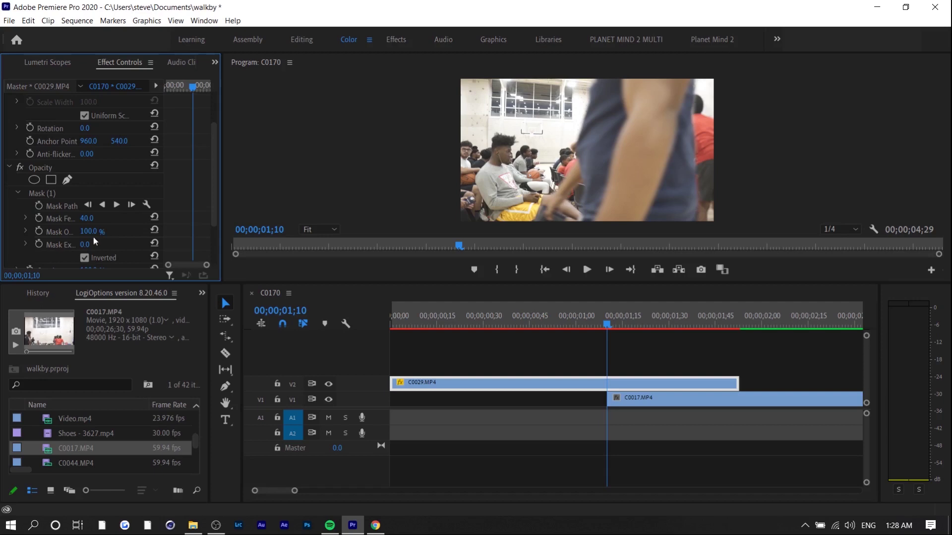
pyautogui.moveTo(89, 247)
pyautogui.mouseDown()
pyautogui.moveTo(49, 248)
pyautogui.moveTo(121, 248)
pyautogui.moveTo(66, 248)
pyautogui.moveTo(89, 248)
pyautogui.mouseUp()
pyautogui.click(659, 385)
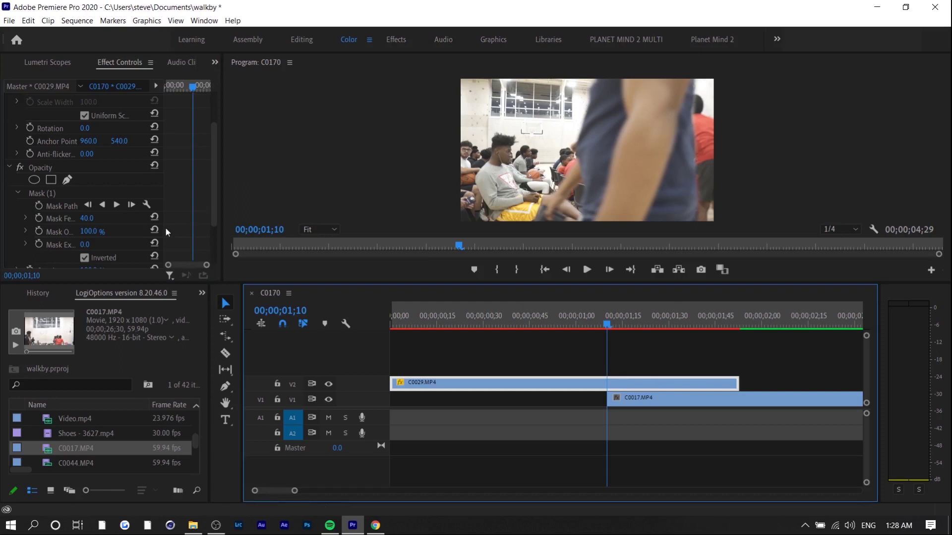
# Step: Turn on Mask Path keyframing for C0029.MP4 at 00;00;01;10 and widen the Effect Controls area
pyautogui.click(40, 205)
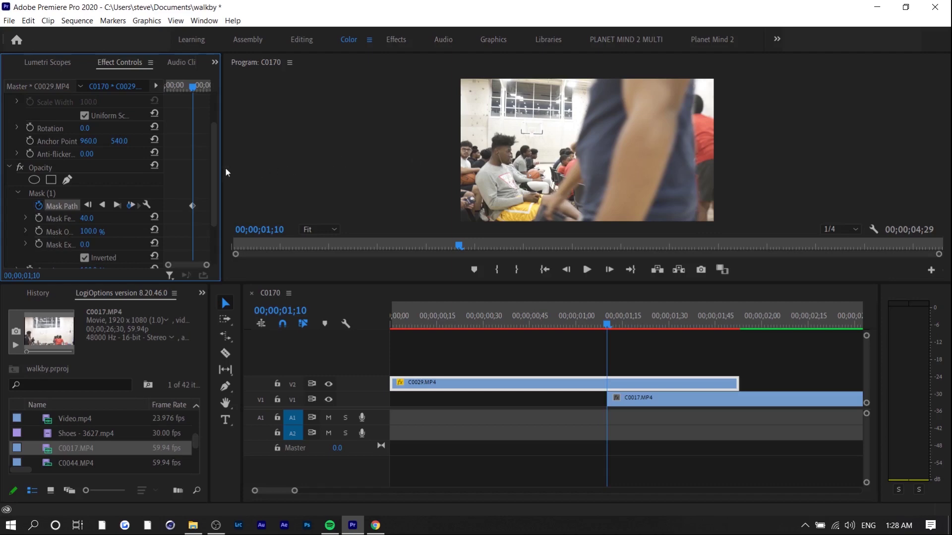
pyautogui.moveTo(223, 176); pyautogui.dragTo(345, 177)
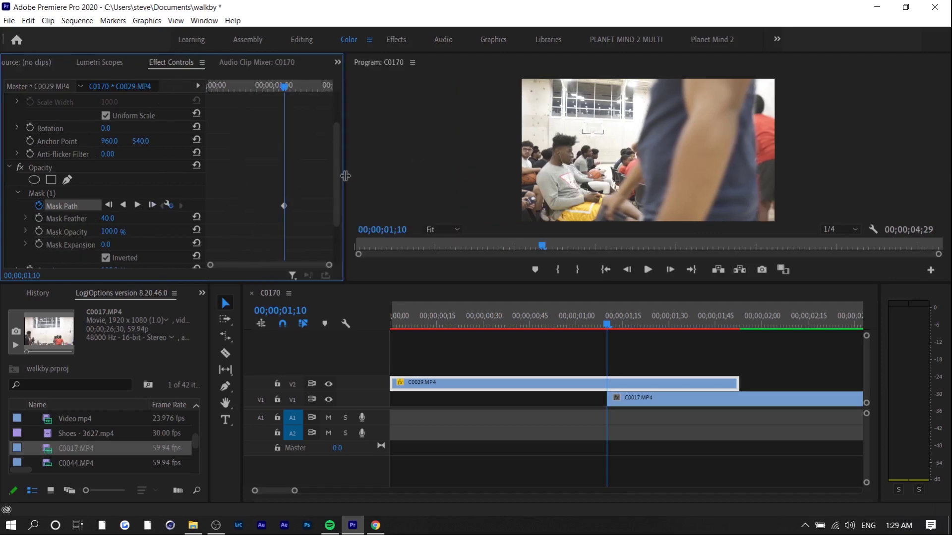
# Step: Step through the frames after 00;00;01;10 to examine how the person moves relative to the mask, and return to the cut
pyautogui.press('Right')
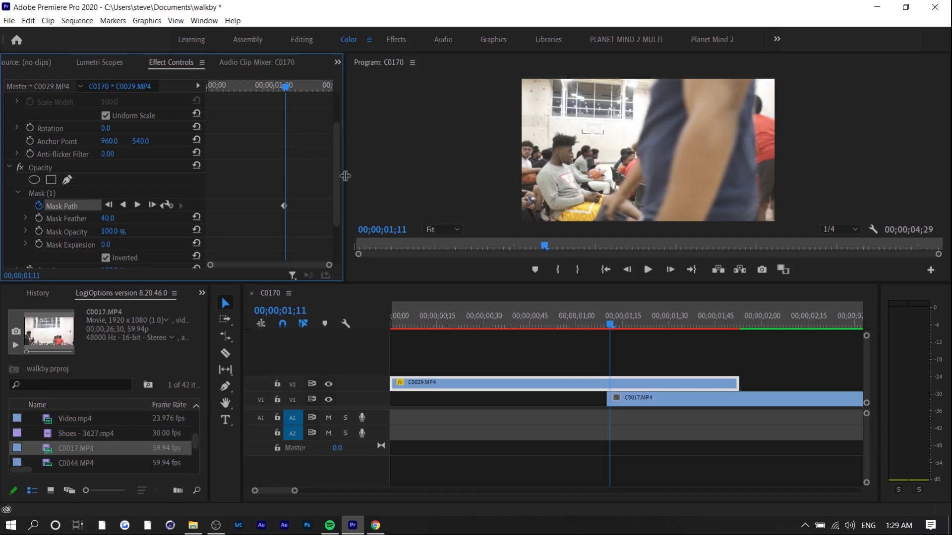
pyautogui.hotkey('shift', '3')
pyautogui.press('Right')
pyautogui.press('Right')
pyautogui.press('Right')
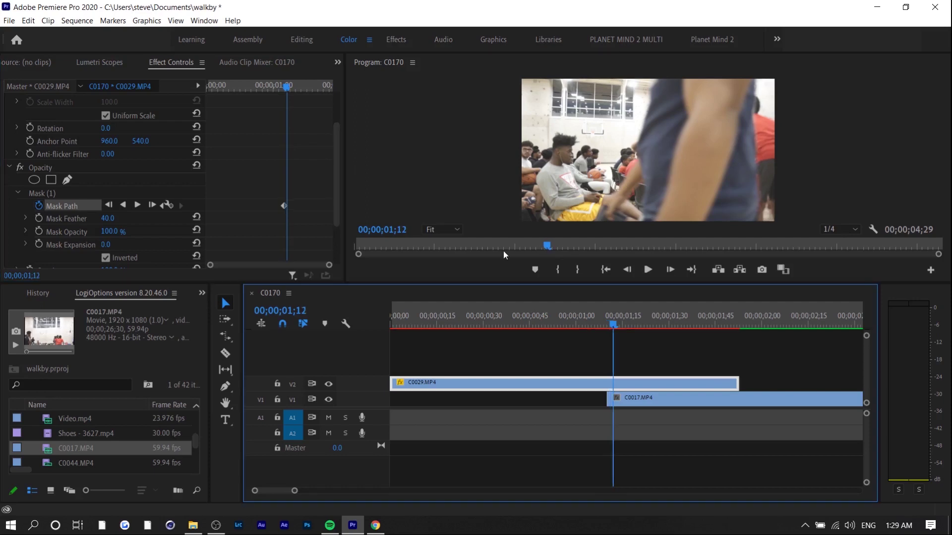
pyautogui.press('Right')
pyautogui.press('Right')
pyautogui.press('Right')
pyautogui.press('Right')
pyautogui.press('Right')
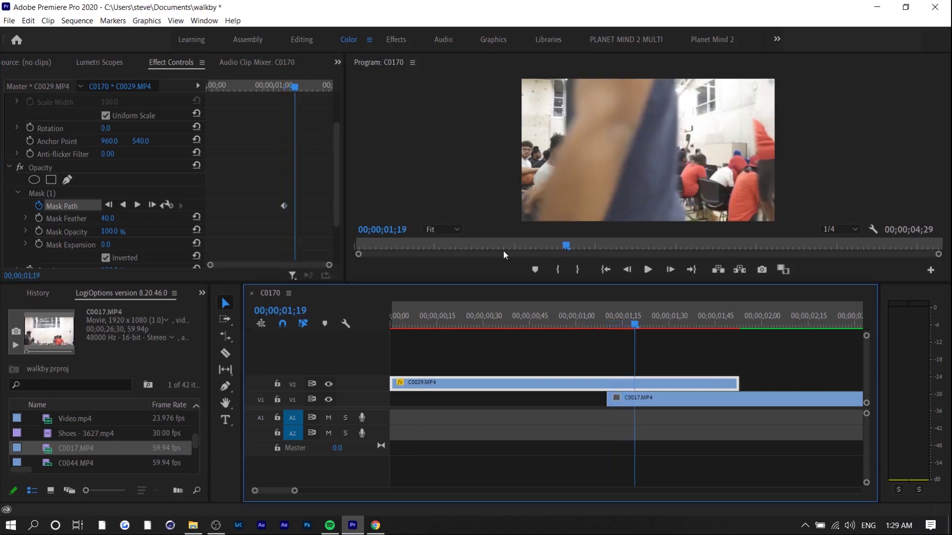
pyautogui.press('Left')
pyautogui.press('Left')
pyautogui.click(627, 415)
pyautogui.press('Up')
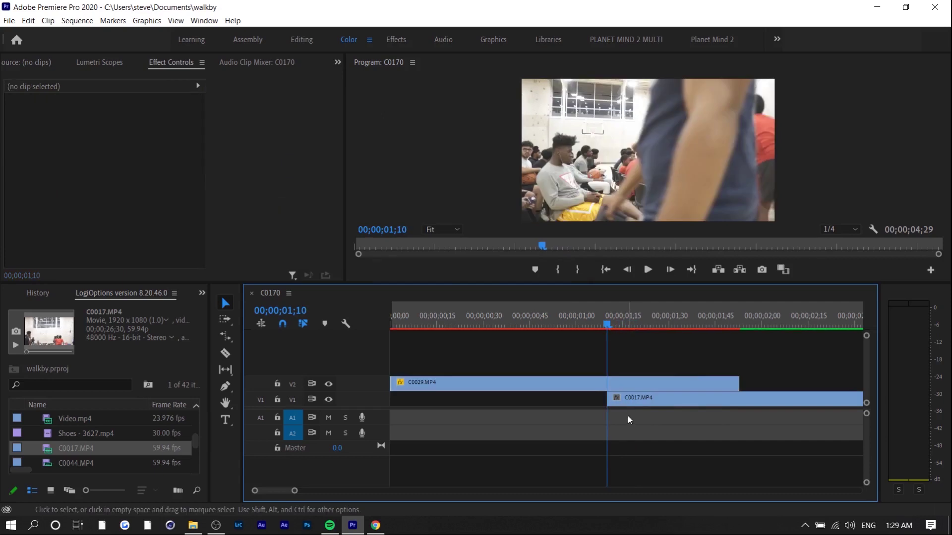
# Step: Move C0017.MP4 past the end of C0029.MP4 and reshape the mask at 00;00;01;13 along the person's trailing edge
pyautogui.moveTo(623, 401); pyautogui.dragTo(790, 399)
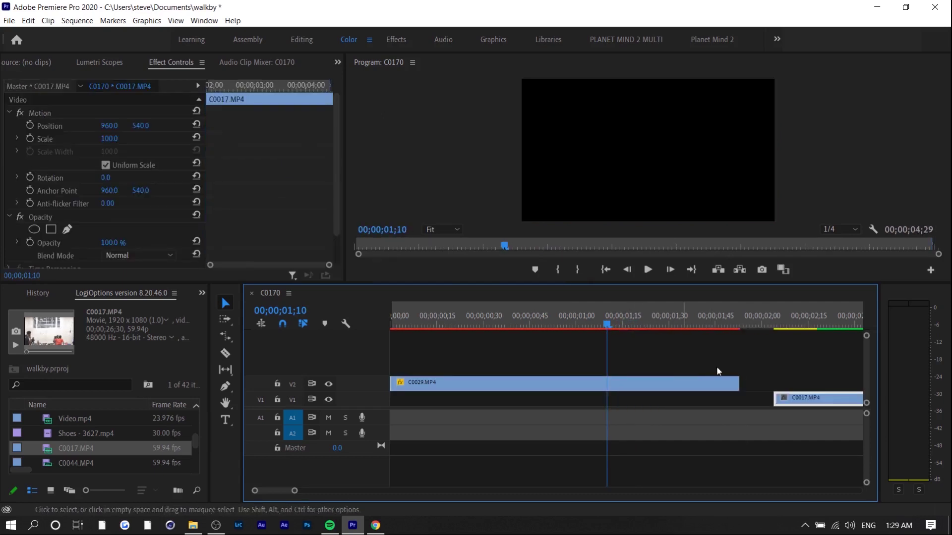
pyautogui.click(645, 385)
pyautogui.press('Right')
pyautogui.press('Right')
pyautogui.press('Right')
pyautogui.moveTo(758, 194); pyautogui.dragTo(733, 192)
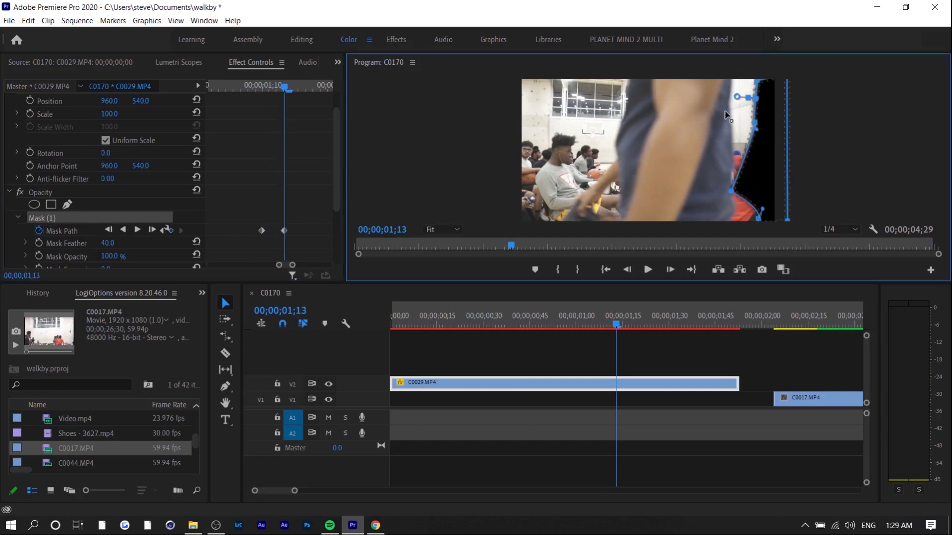
pyautogui.moveTo(725, 111); pyautogui.dragTo(734, 66)
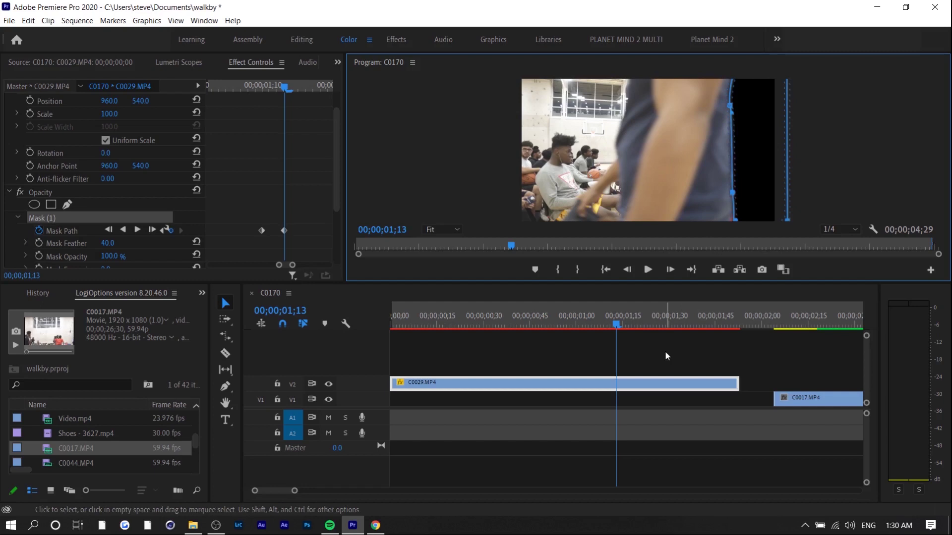
# Step: Realign the C0029.MP4 mask at 00;00;01;12 with the person's trailing edge while keeping its outer side beyond the frame
pyautogui.press('Left')
pyautogui.scroll(-2, 106, 247)
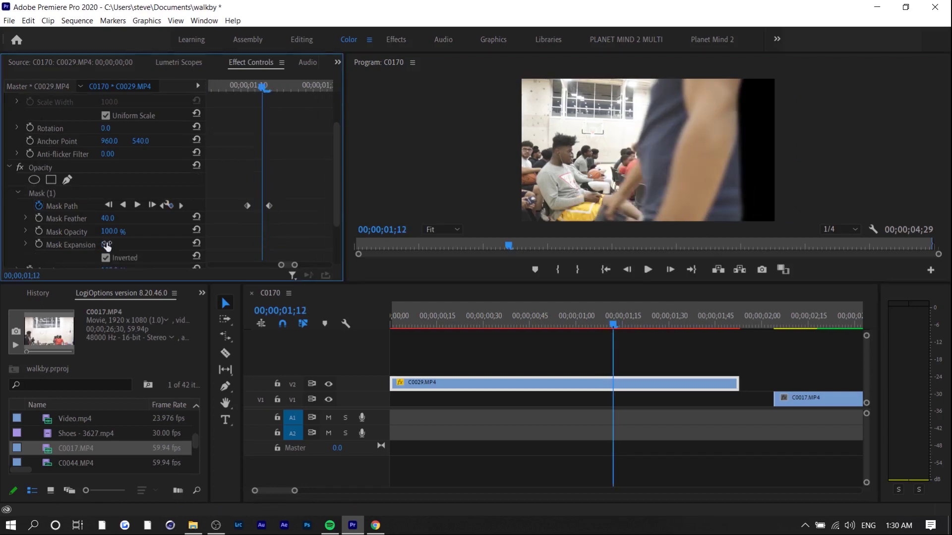
pyautogui.click(42, 194)
pyautogui.moveTo(784, 177); pyautogui.dragTo(768, 168)
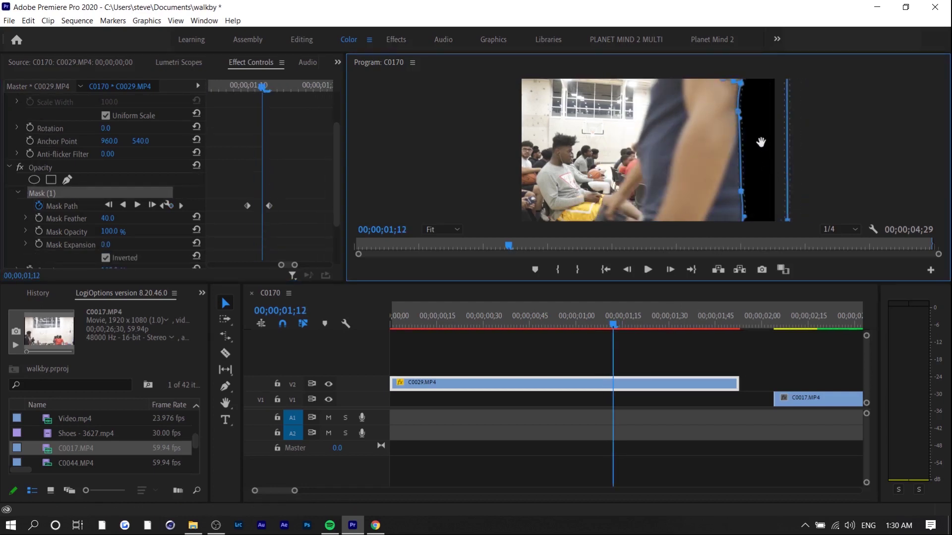
pyautogui.moveTo(767, 142); pyautogui.dragTo(775, 142)
pyautogui.moveTo(783, 143); pyautogui.dragTo(778, 142)
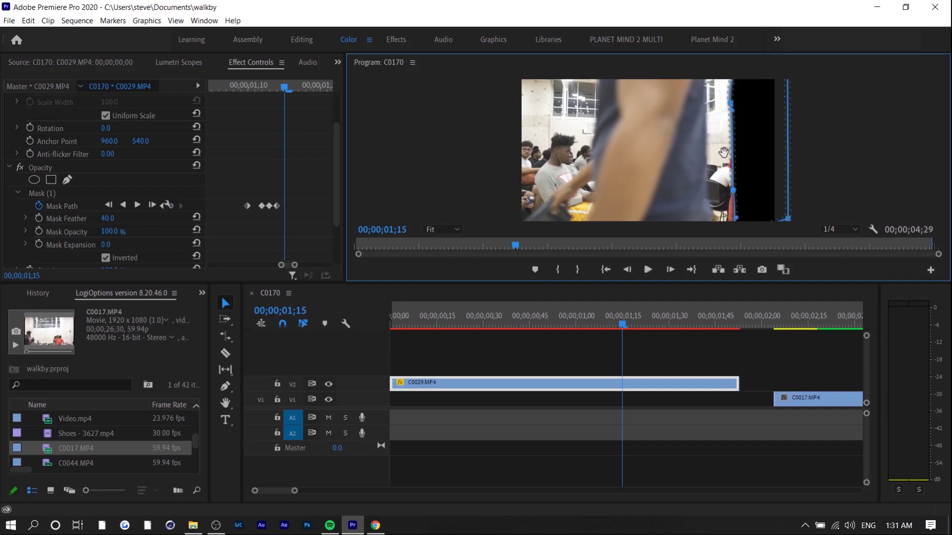
# Step: At 00;00;01;15, shift the mask onto the person's trailing edge and pull its outer points beyond the frame
pyautogui.moveTo(724, 153); pyautogui.dragTo(729, 153)
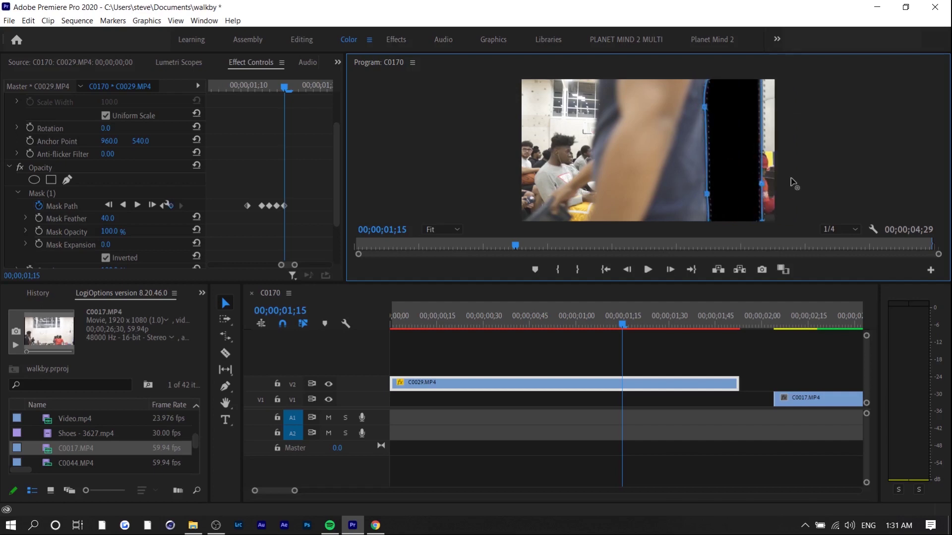
pyautogui.moveTo(761, 183); pyautogui.dragTo(791, 180)
pyautogui.click(768, 97)
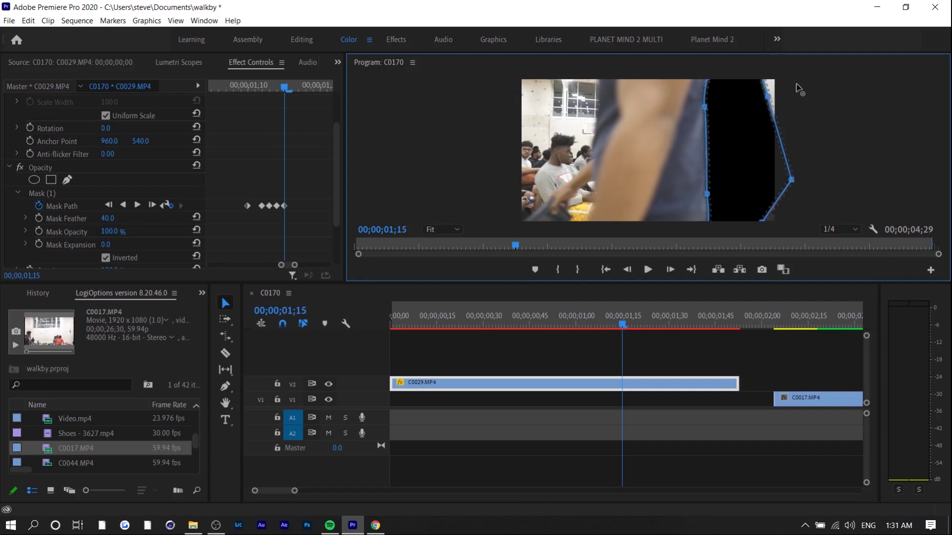
pyautogui.moveTo(767, 96); pyautogui.dragTo(801, 79)
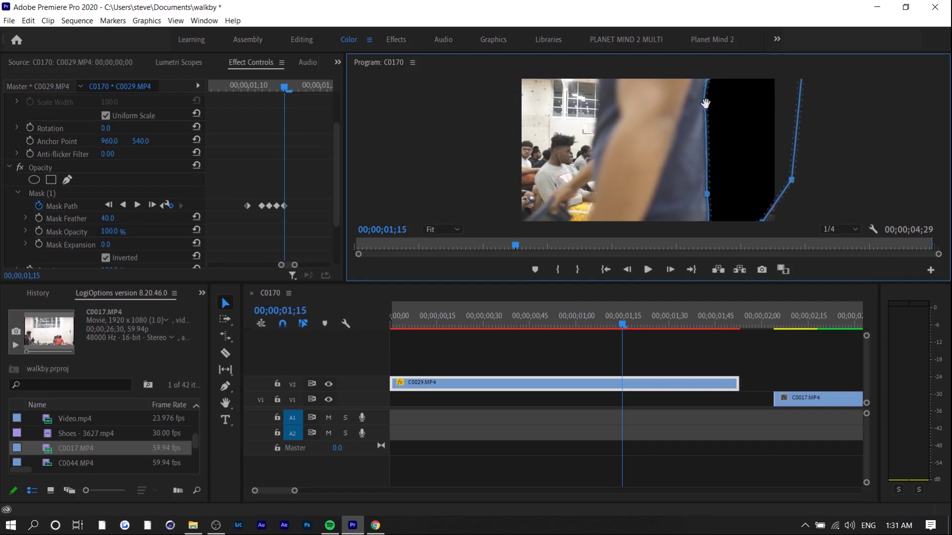
# Step: Keyframe the C0029.MP4 mask from 00;00;01;16 to 00;00;01;23 so its inner side follows the person's trailing edge
pyautogui.click(312, 228)
pyautogui.press('Right')
pyautogui.press('Right')
pyautogui.click(306, 260)
pyautogui.press('Right')
pyautogui.press('Right')
pyautogui.press('Right')
pyautogui.press('Right')
pyautogui.moveTo(705, 107); pyautogui.dragTo(614, 85)
pyautogui.press('Right')
pyautogui.press('Right')
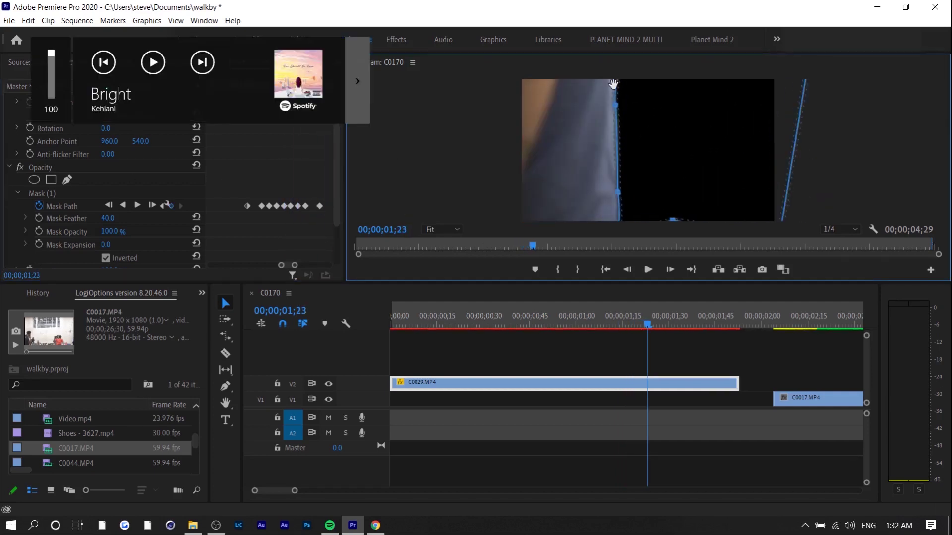
# Step: Continue keyframing the mask along the person's trailing edge up to 00;00;01;30, checking the frames up to 00;00;01;33
pyautogui.press('Right')
pyautogui.press('Right')
pyautogui.press('Right')
pyautogui.press('Right')
pyautogui.press('Right')
pyautogui.click(42, 217)
pyautogui.press('Right')
pyautogui.press('Right')
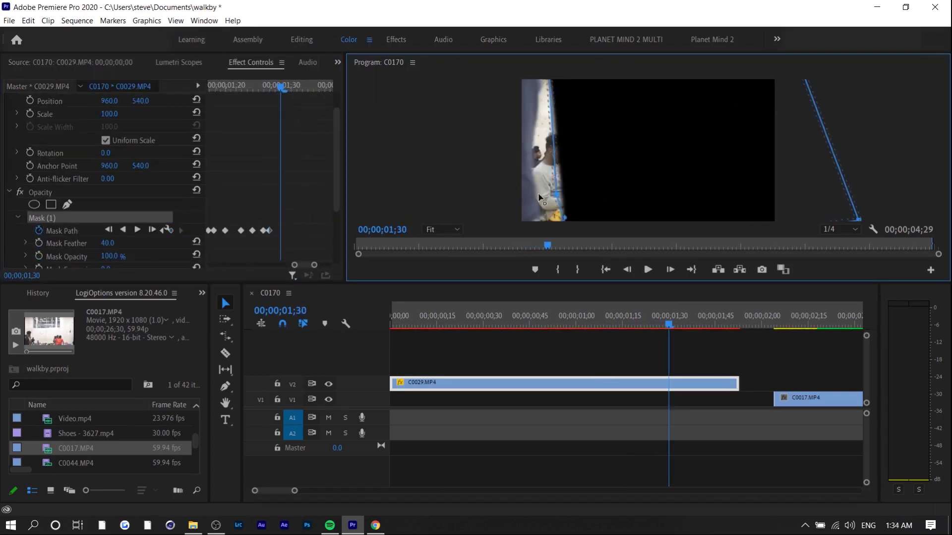
pyautogui.press('Right')
pyautogui.press('Right')
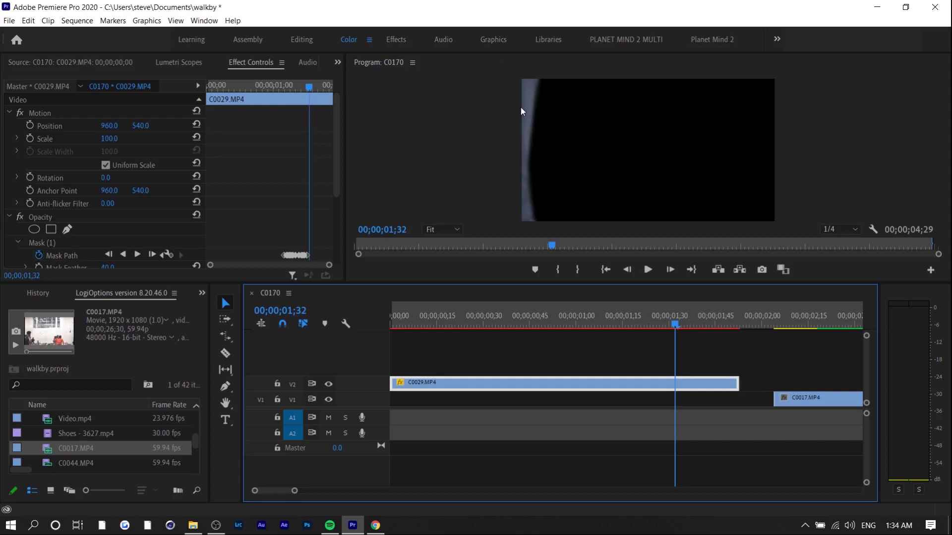
# Step: Pull the mask's remaining inner points beyond the left side of the frame at 00;00;01;33 and 00;00;01;35
pyautogui.scroll(-1, 300, 226)
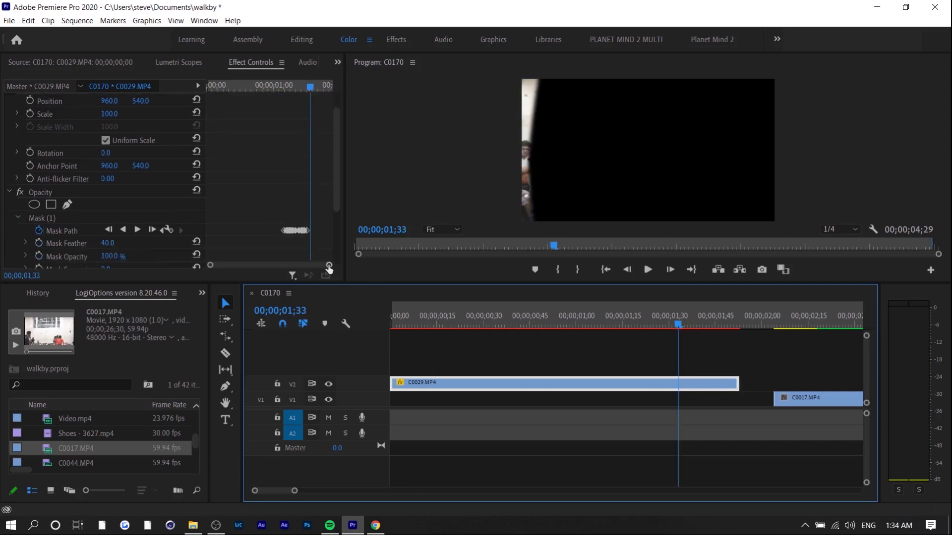
pyautogui.moveTo(328, 266); pyautogui.dragTo(277, 264)
pyautogui.click(660, 148)
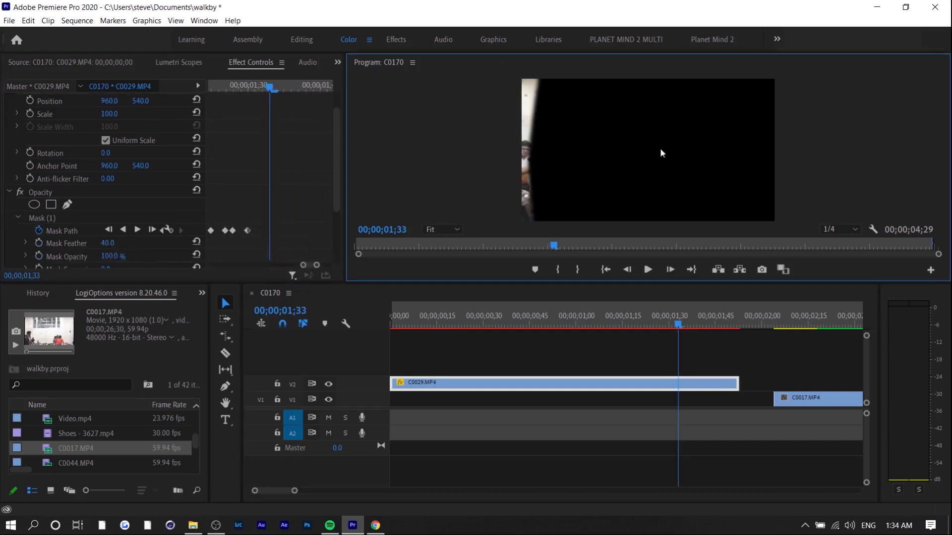
pyautogui.click(163, 219)
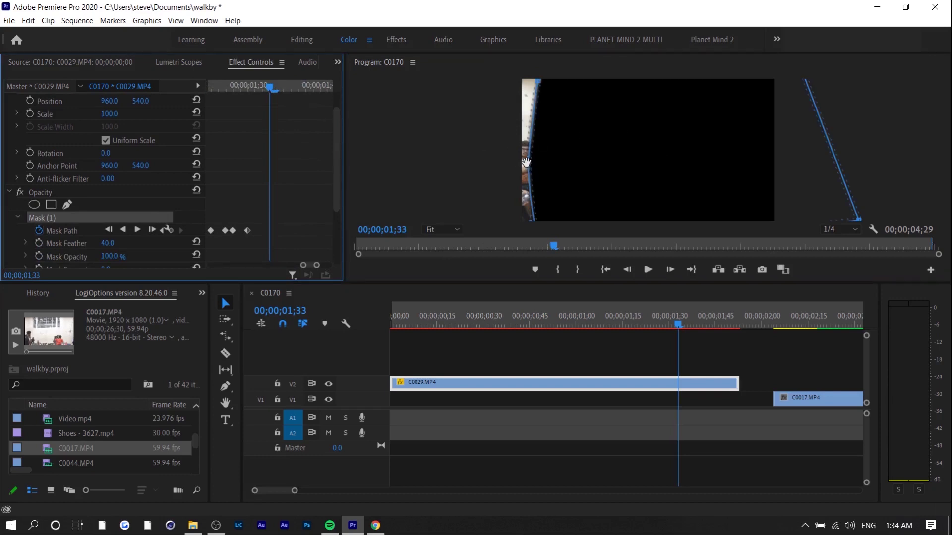
pyautogui.moveTo(527, 162); pyautogui.dragTo(480, 164)
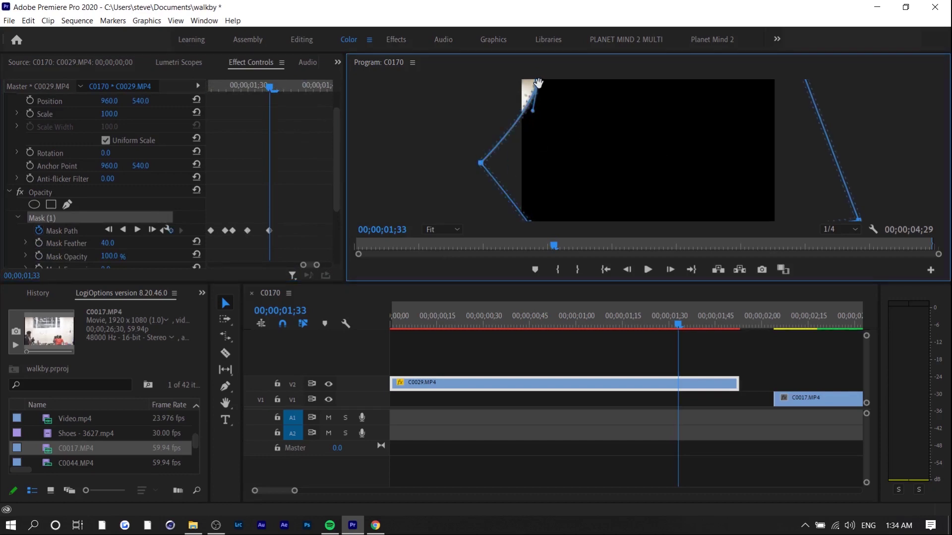
pyautogui.moveTo(538, 84); pyautogui.dragTo(470, 79)
pyautogui.press('Right')
pyautogui.press('Right')
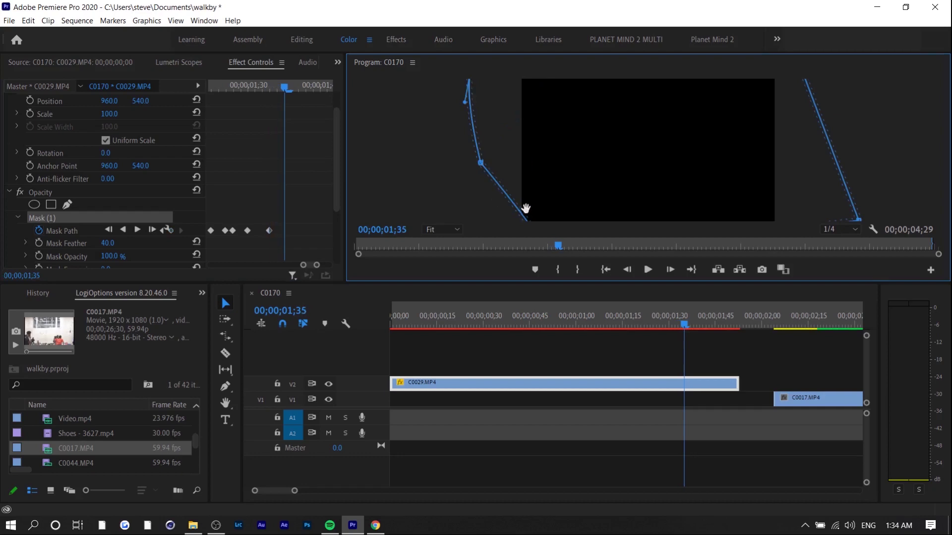
pyautogui.moveTo(481, 173); pyautogui.dragTo(435, 223)
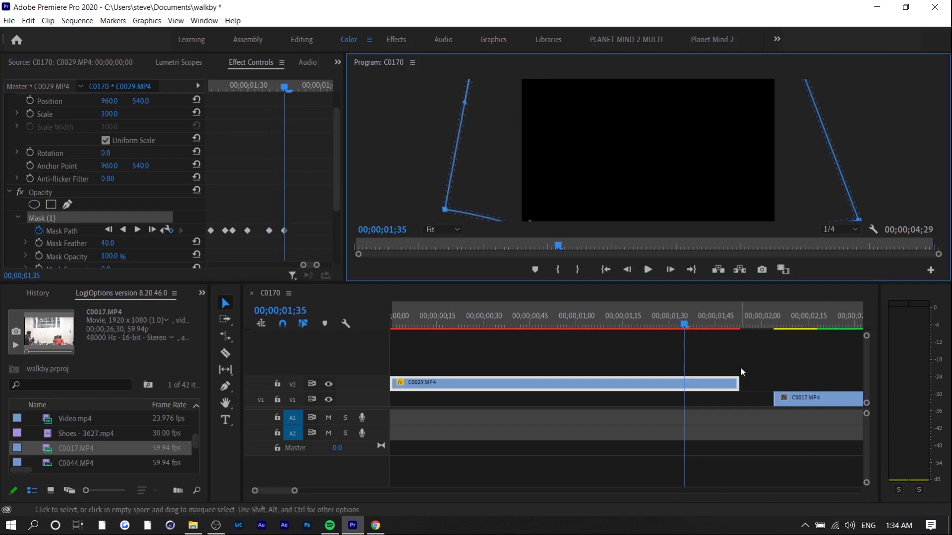
# Step: Move C0017.MP4 against the end of C0029.MP4 and review the masked frames from 00;00;01;15 to 00;00;01;19
pyautogui.moveTo(811, 403); pyautogui.dragTo(778, 404)
pyautogui.press('-')
pyautogui.press('-')
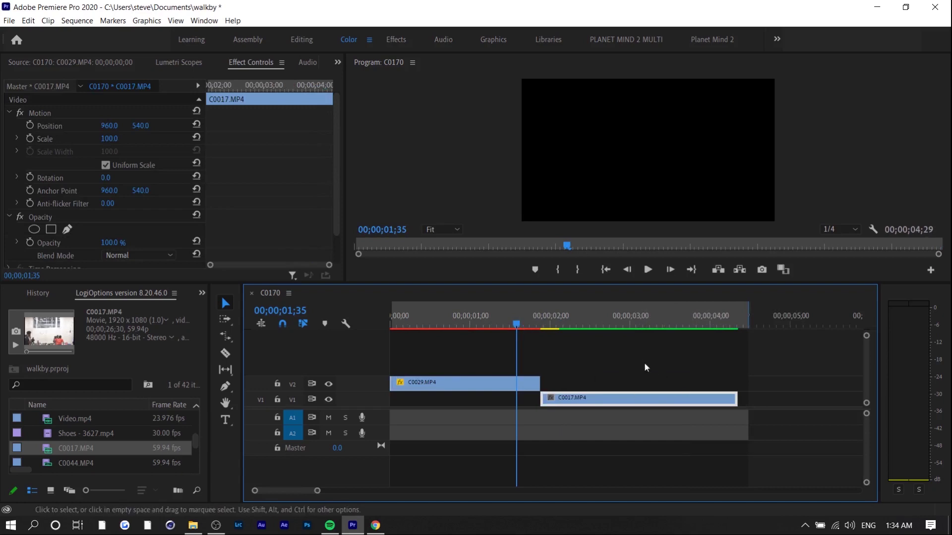
pyautogui.click(492, 318)
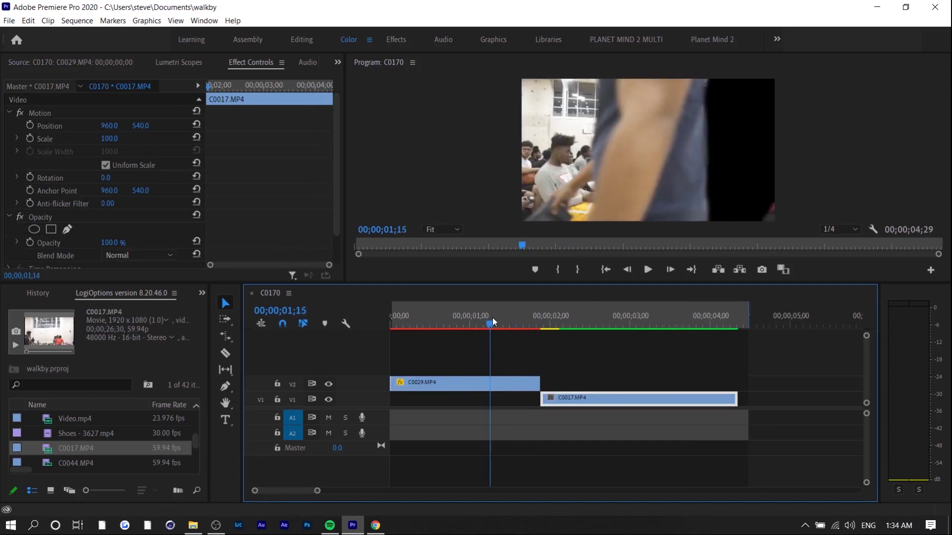
pyautogui.moveTo(492, 317)
pyautogui.mouseDown()
pyautogui.moveTo(509, 319)
pyautogui.moveTo(488, 319)
pyautogui.moveTo(498, 320)
pyautogui.mouseUp()
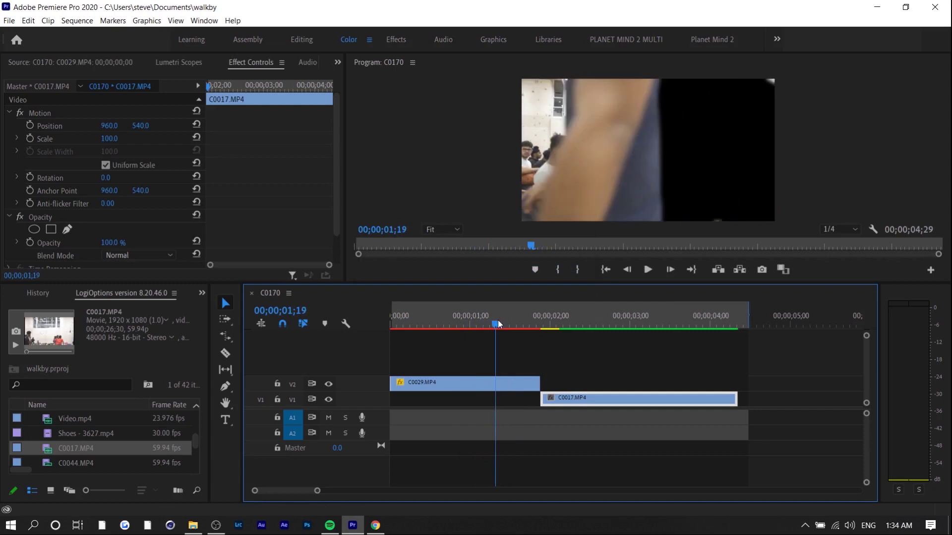
# Step: Overlap C0017.MP4 beneath C0029.MP4 so that it starts at the first mask keyframe at 00;00;01;10
pyautogui.click(500, 376)
pyautogui.click(501, 383)
pyautogui.scroll(-2, 242, 217)
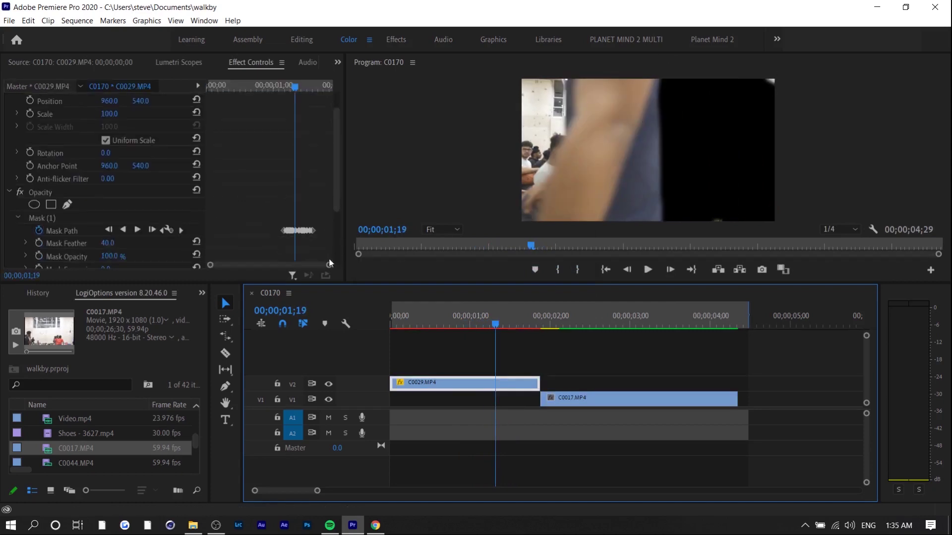
pyautogui.press('=')
pyautogui.moveTo(606, 399); pyautogui.dragTo(511, 399)
pyautogui.moveTo(449, 310); pyautogui.dragTo(427, 318)
pyautogui.click(428, 383)
pyautogui.scroll(-1, 288, 240)
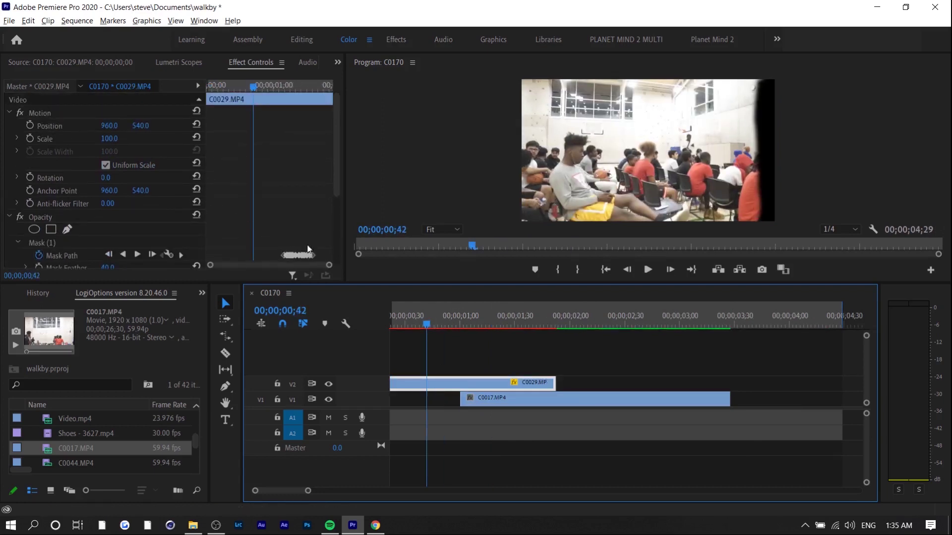
pyautogui.moveTo(329, 265); pyautogui.dragTo(288, 266)
pyautogui.scroll(-1, 280, 240)
pyautogui.moveTo(251, 87); pyautogui.dragTo(259, 88)
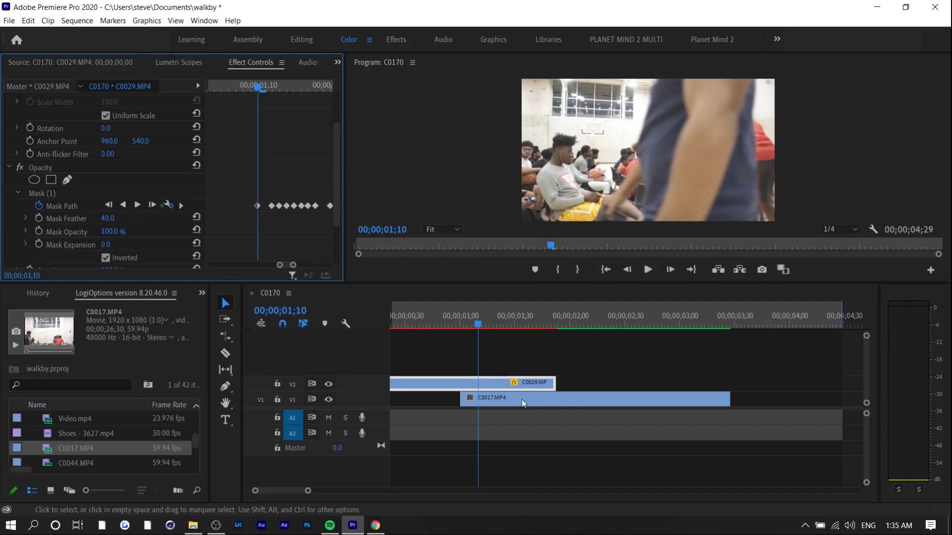
pyautogui.moveTo(504, 400); pyautogui.dragTo(522, 399)
pyautogui.click(499, 354)
# Step: Split C0029.MP4 where C0017.MP4 begins
pyautogui.moveTo(477, 317); pyautogui.dragTo(454, 329)
pyautogui.press('c')
pyautogui.click(461, 386)
pyautogui.press('v')
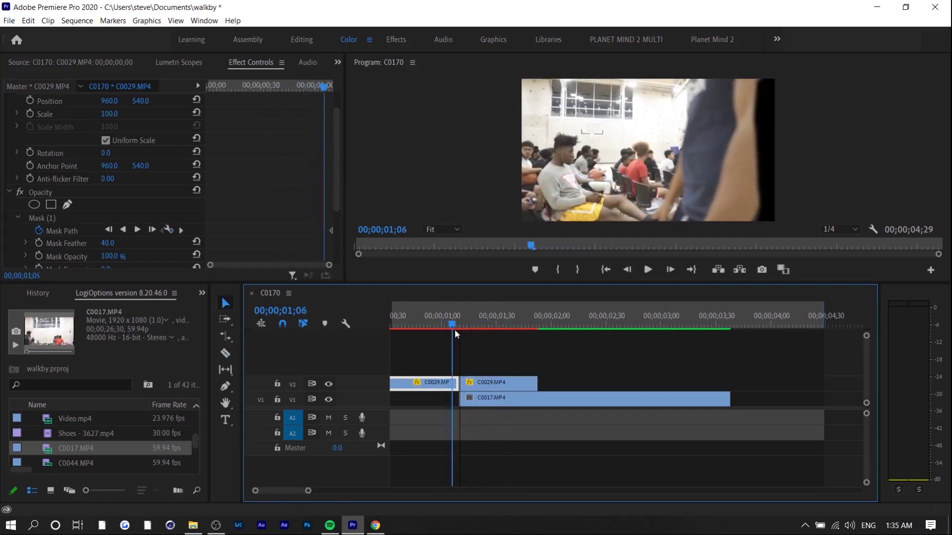
# Step: Delete the opacity mask from the first part of C0029.MP4
pyautogui.press('=')
pyautogui.scroll(-1, 112, 204)
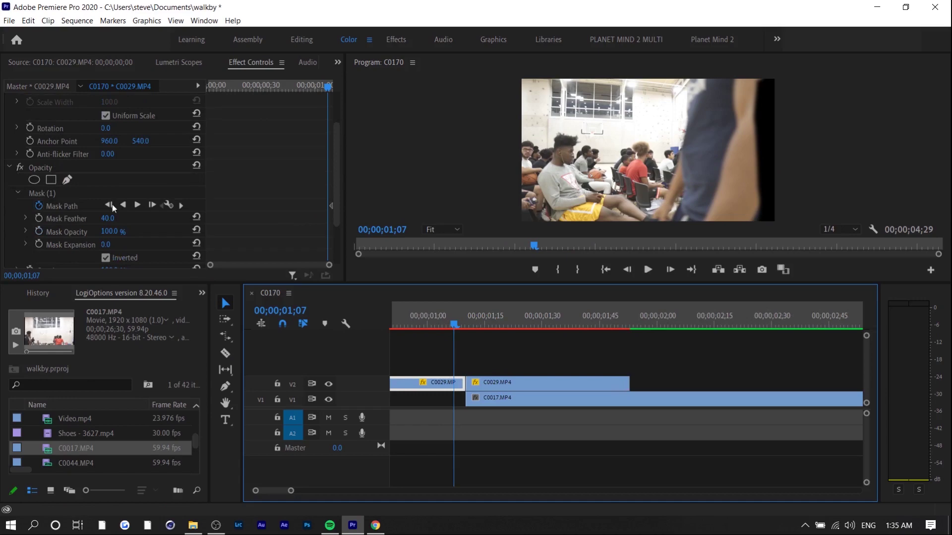
pyautogui.click(103, 192)
pyautogui.press('Delete')
# Step: Play back the walk-by transition from about 00;00;01;00 to review it
pyautogui.moveTo(454, 326); pyautogui.dragTo(440, 342)
pyautogui.press('space')
pyautogui.scroll(-3, 449, 395)
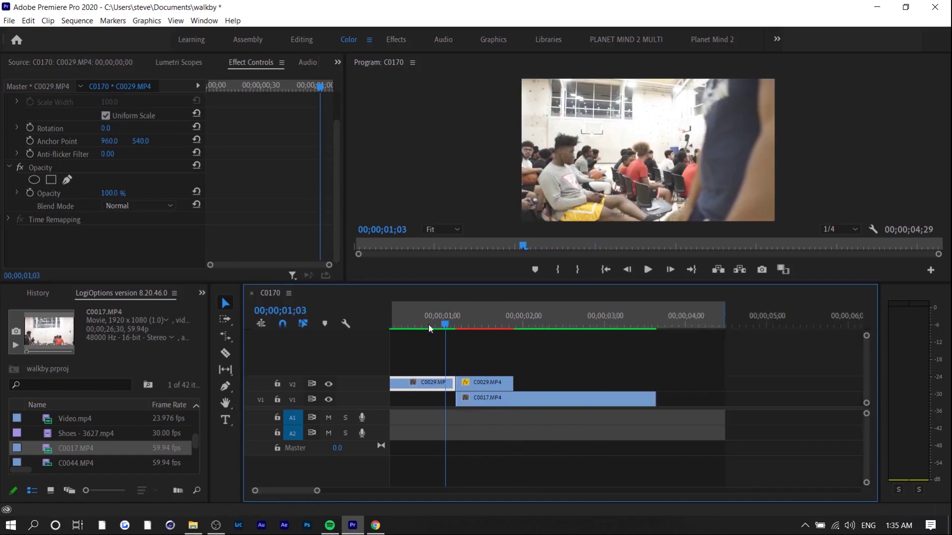
pyautogui.press('space')
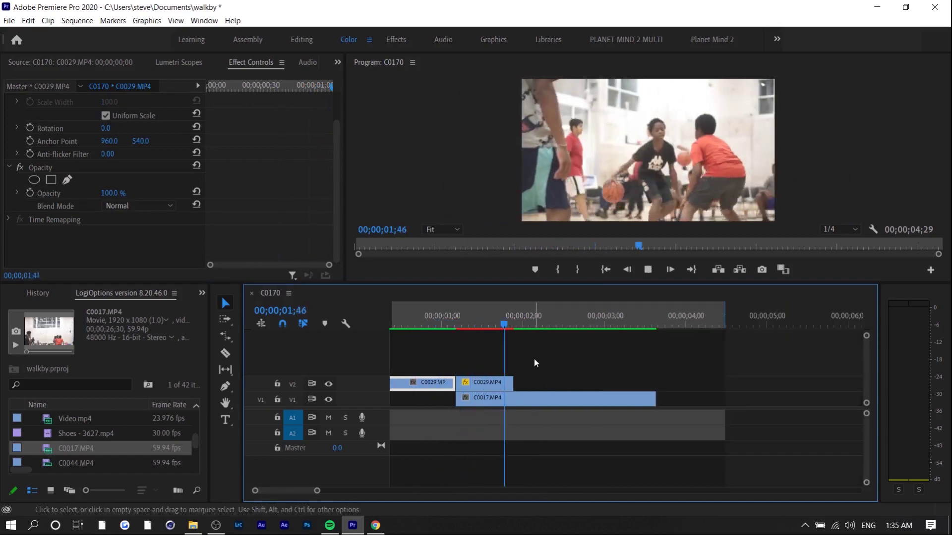
pyautogui.moveTo(523, 328); pyautogui.dragTo(443, 329)
pyautogui.press('space')
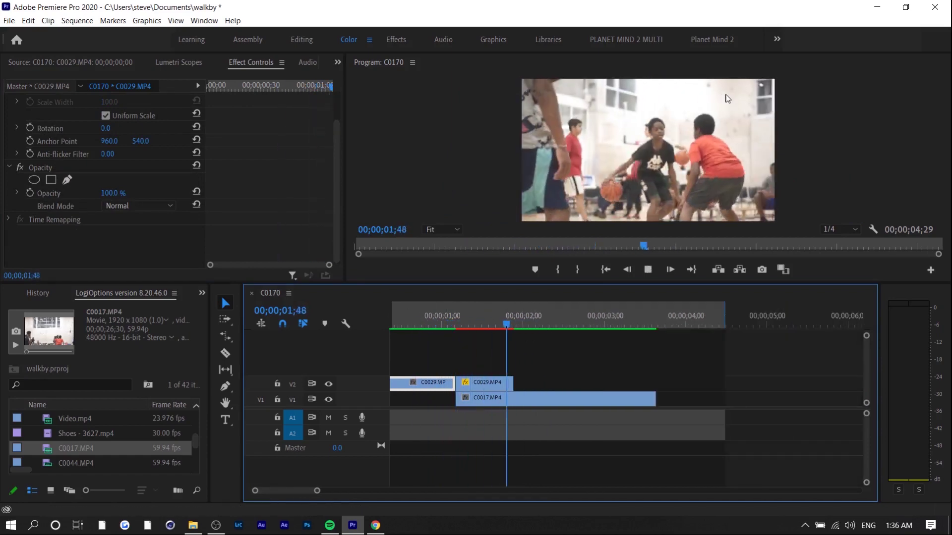
pyautogui.click(501, 368)
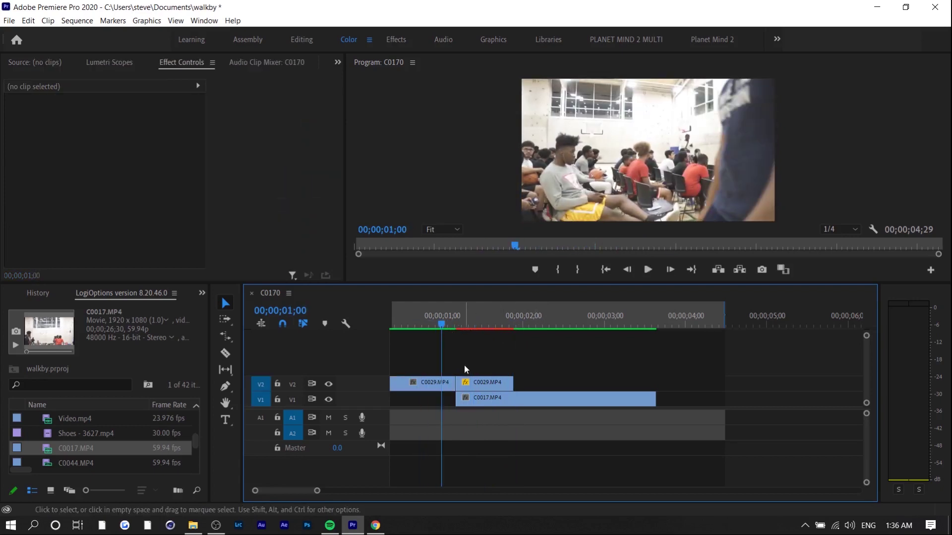
# Step: Speed up the masked second part of C0029.MP4 with the Rate Stretch tool so it ends at about 00;00;01;30
pyautogui.click(226, 336)
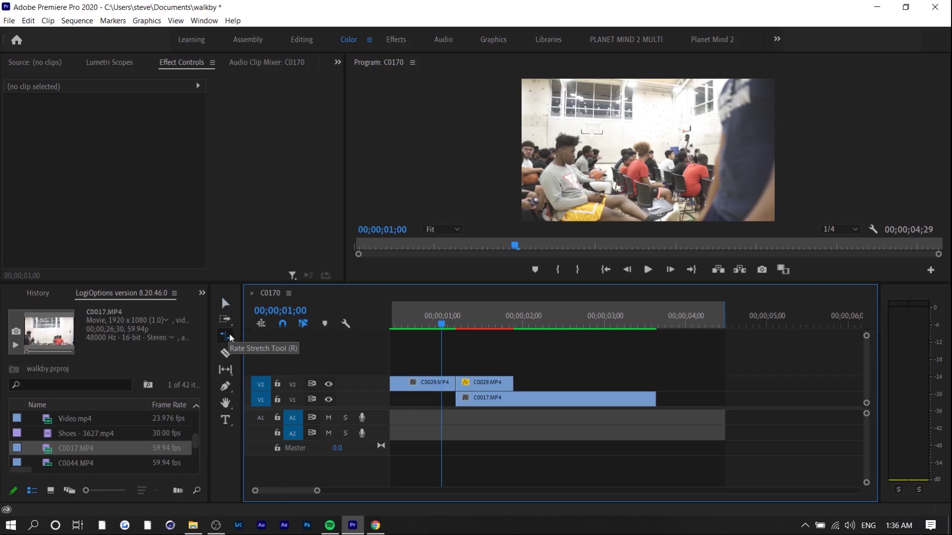
pyautogui.scroll(2, 474, 384)
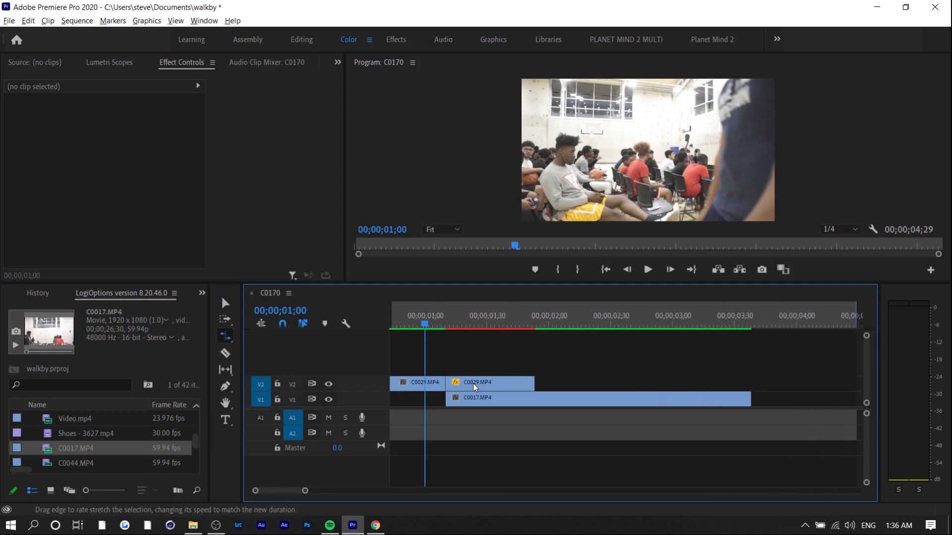
pyautogui.moveTo(530, 382); pyautogui.dragTo(488, 383)
pyautogui.press('v')
pyautogui.click(459, 357)
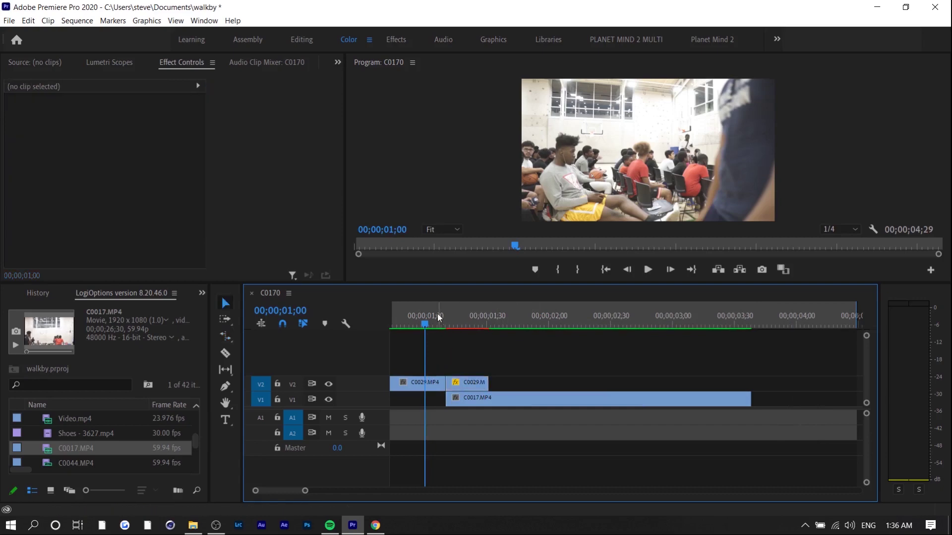
# Step: Split C0017.MP4 at 00;00;02;05
pyautogui.moveTo(438, 314); pyautogui.dragTo(559, 341)
pyautogui.click(535, 395)
pyautogui.press('c')
pyautogui.click(560, 399)
# Step: Rate-stretch the first part of C0017.MP4 to end with C0029.MP4 and move the remaining part against it
pyautogui.press('r')
pyautogui.moveTo(557, 398); pyautogui.dragTo(488, 400)
pyautogui.press('v')
pyautogui.moveTo(591, 400); pyautogui.dragTo(523, 402)
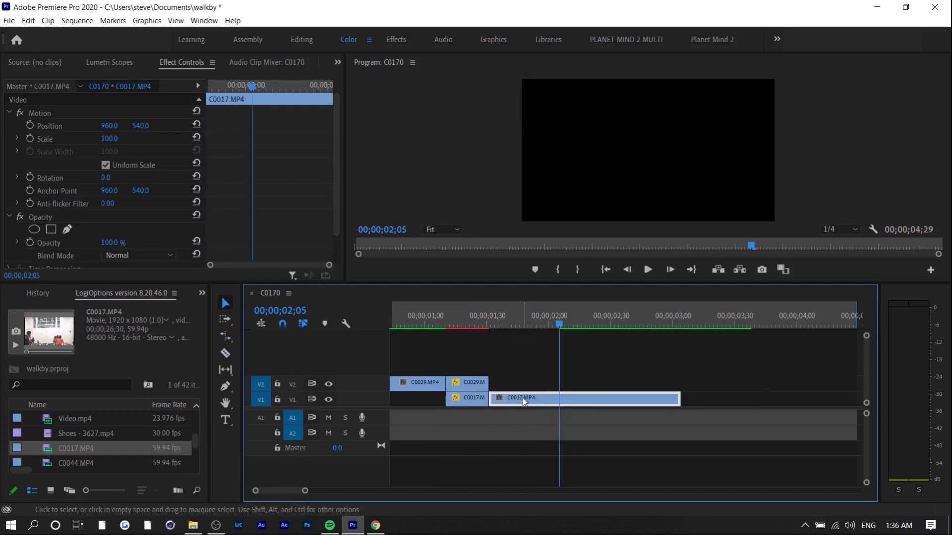
# Step: Play back the sped-up transition, restarting from about 00;00;00;42
pyautogui.scroll(-3, 522, 404)
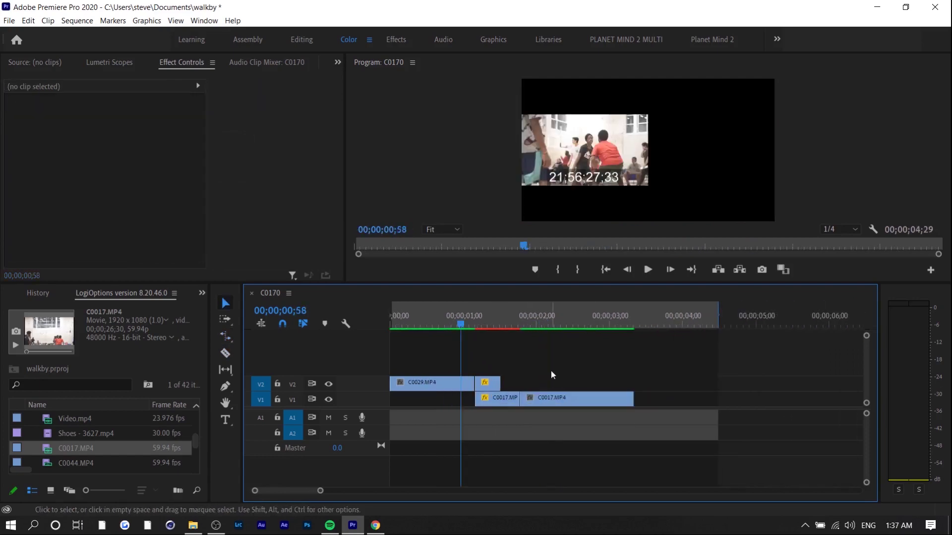
pyautogui.press('space')
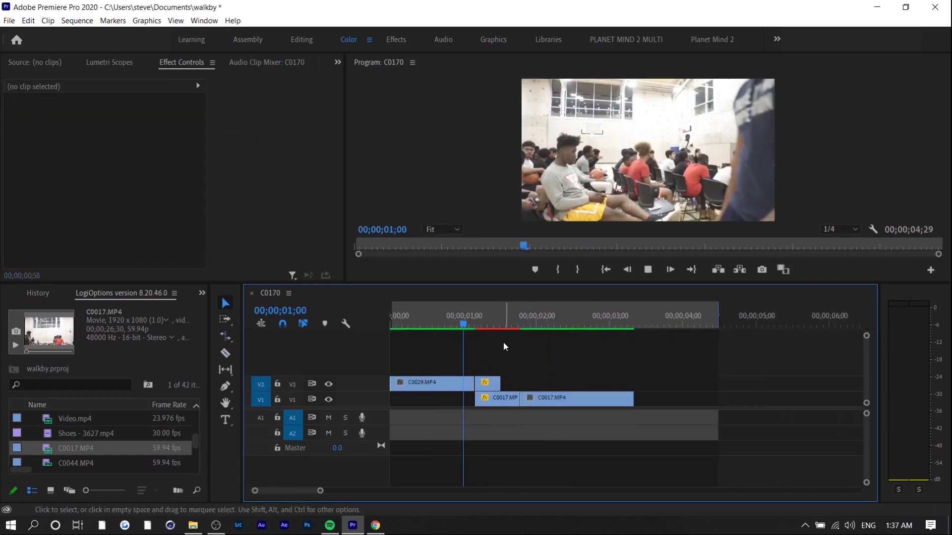
pyautogui.moveTo(486, 322); pyautogui.dragTo(443, 323)
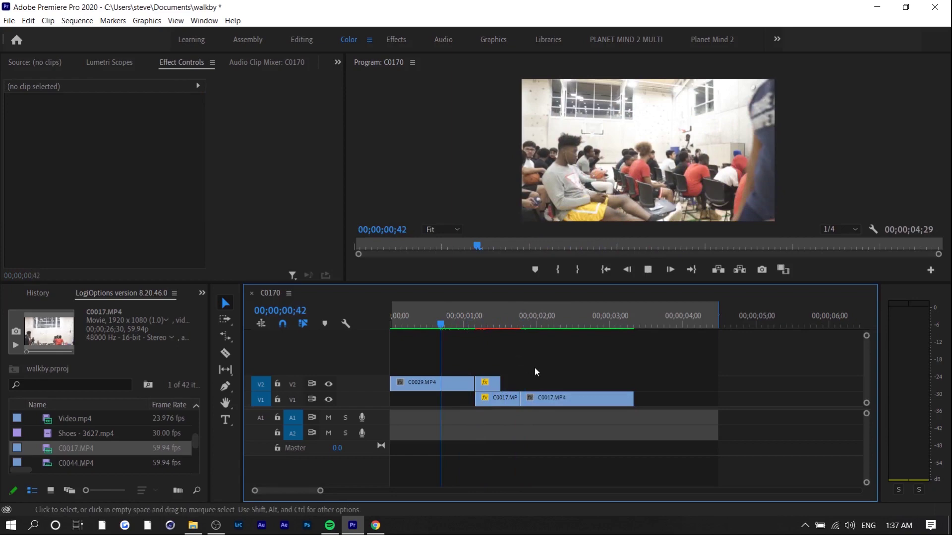
# Step: Slow the second part of C0017.MP4 to 45.37% speed with the Rate Stretch tool
pyautogui.click(575, 399)
pyautogui.press('r')
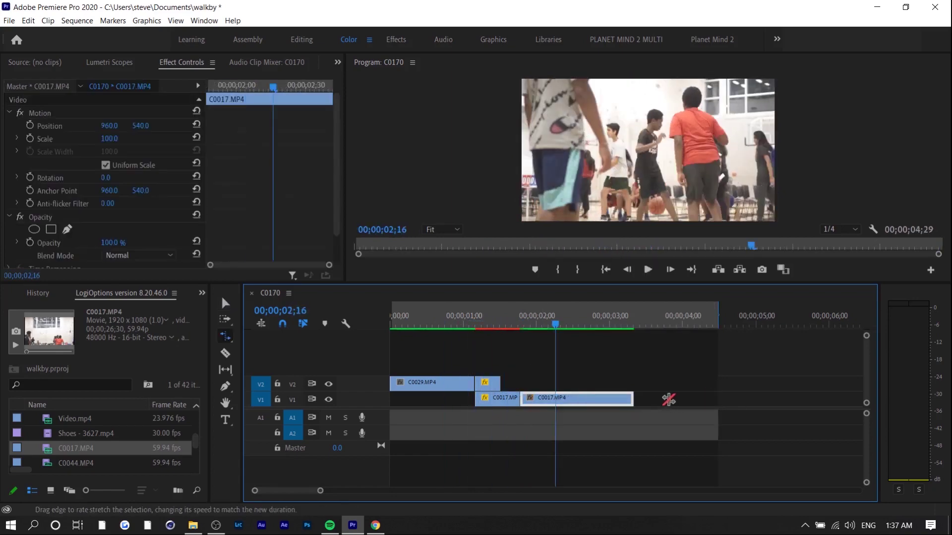
pyautogui.moveTo(629, 398); pyautogui.dragTo(767, 398)
pyautogui.press('v')
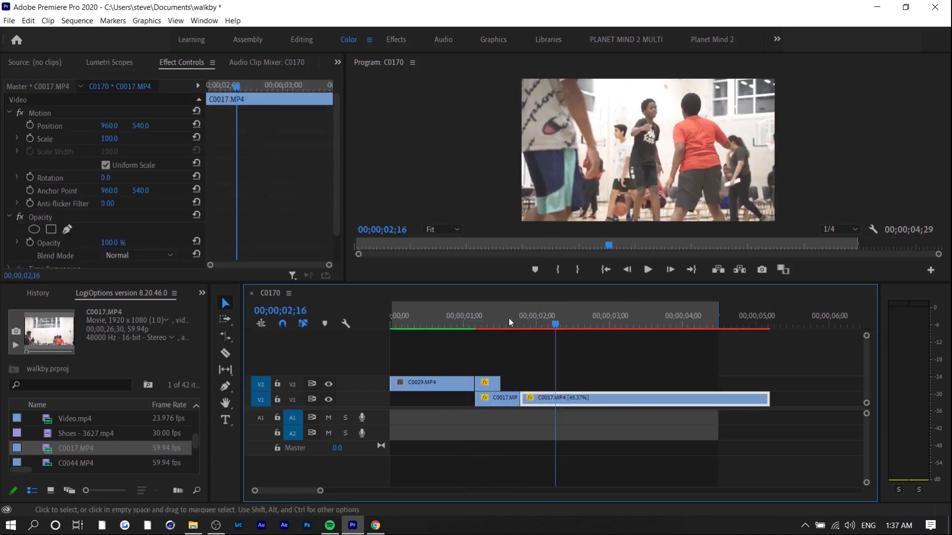
# Step: Play the sequence from its beginning to review the finished transition
pyautogui.click(508, 319)
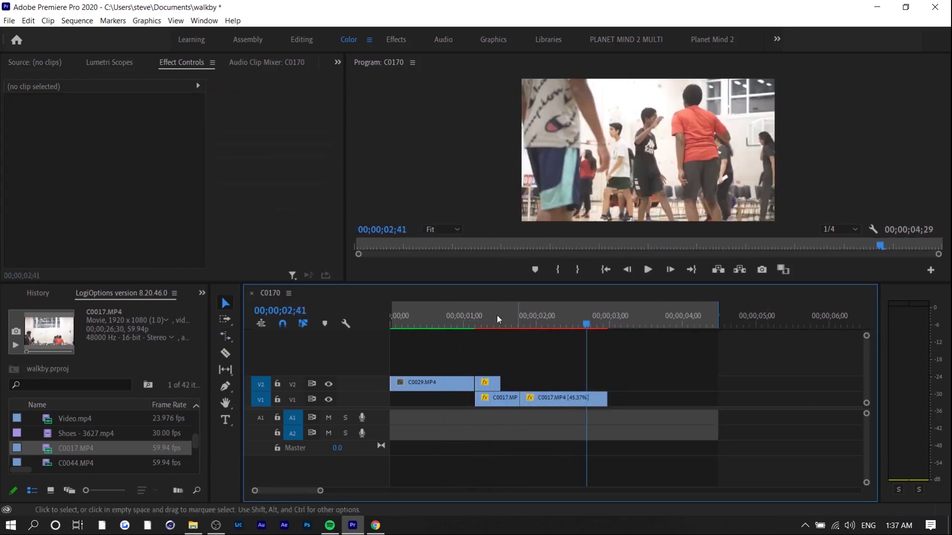
pyautogui.press('Home')
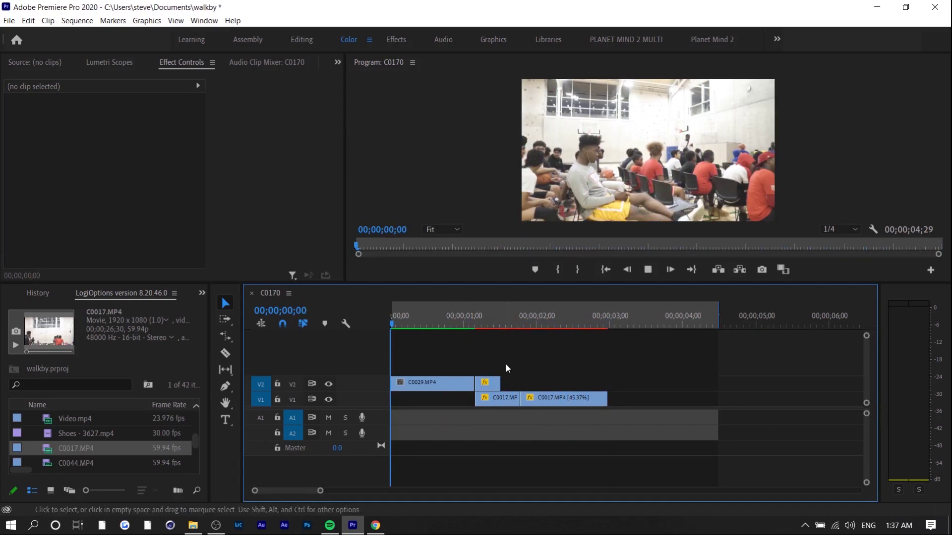
pyautogui.press('space')
pyautogui.press('space')
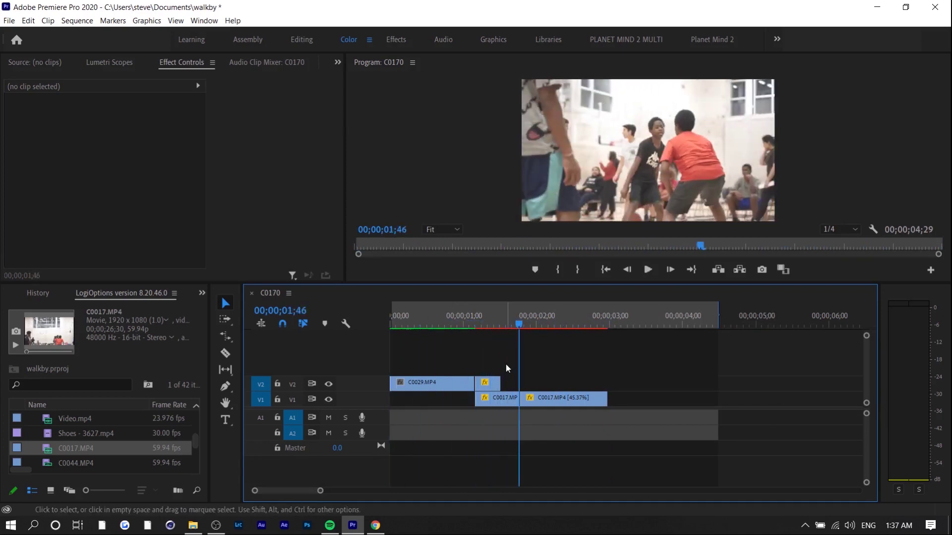